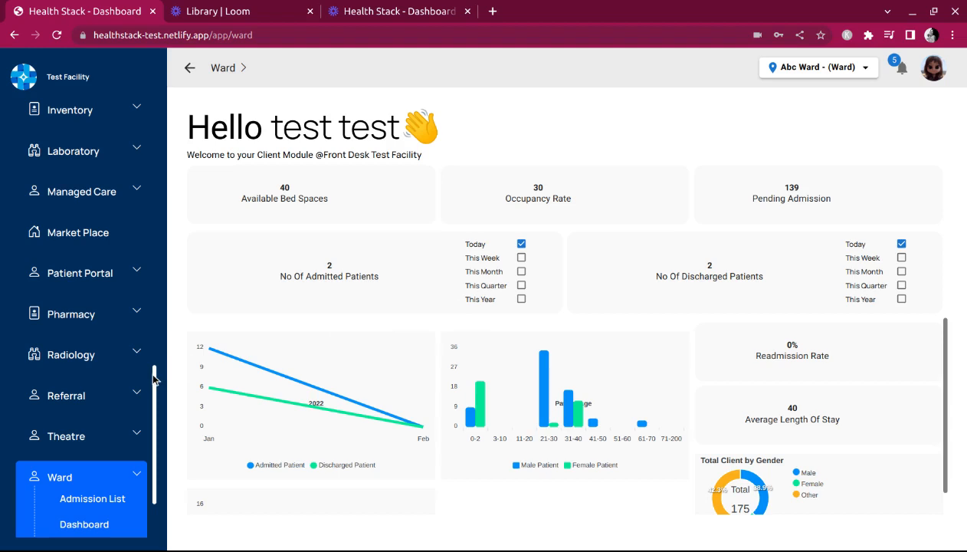
View the ward's list of current inpatients.
left_click_drag(154, 394, 157, 454)
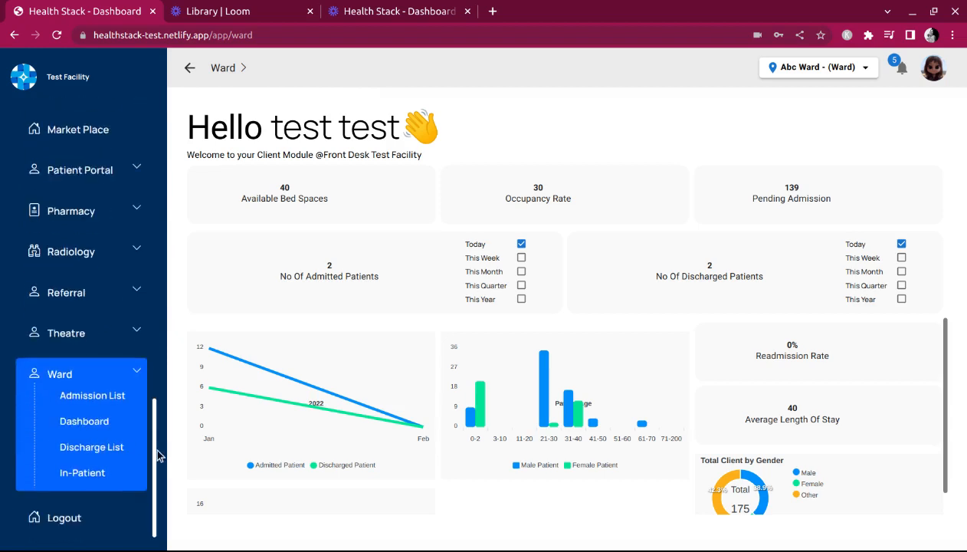
left_click(79, 472)
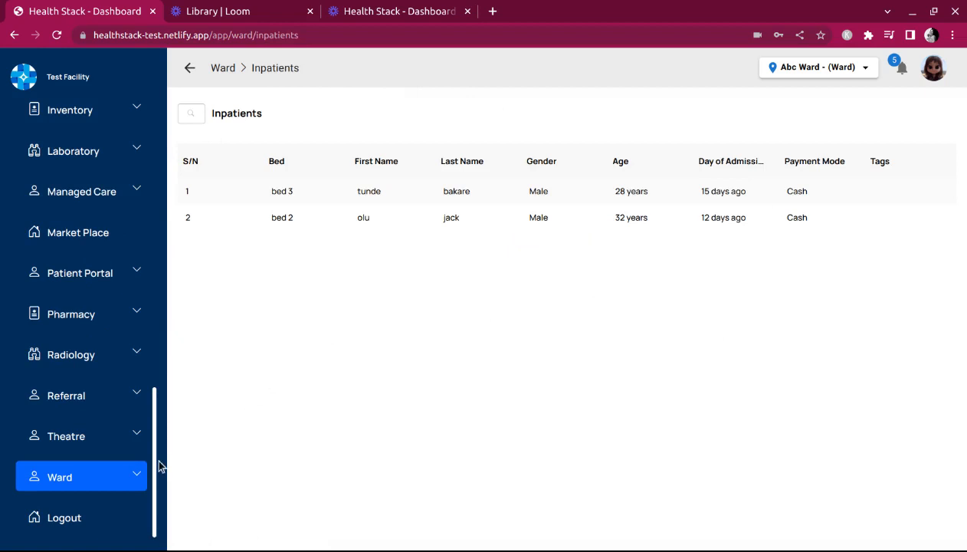
Open the pending ward admission dated 31/01/2023 09:17 and select Cash as the payment mode and bed 2 for the patient.
left_click(127, 474)
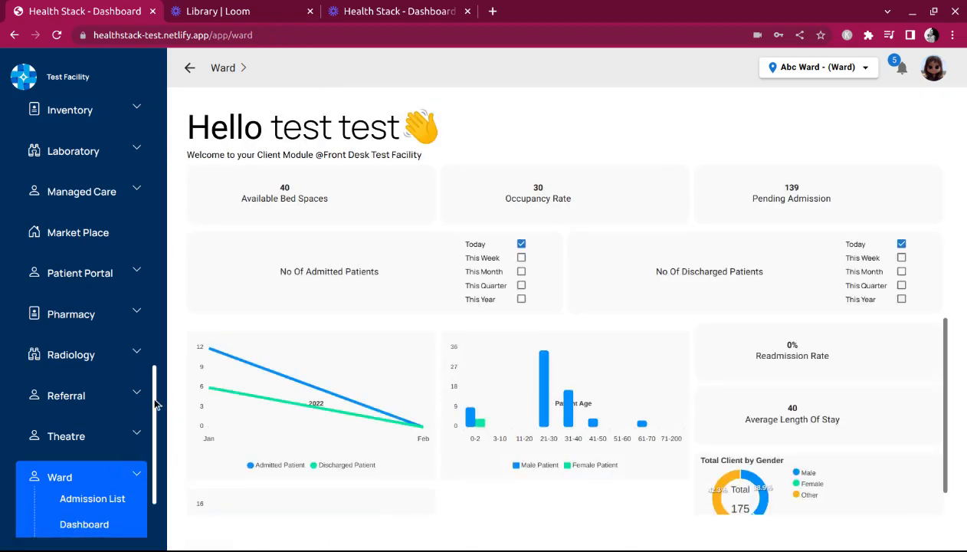
left_click(101, 500)
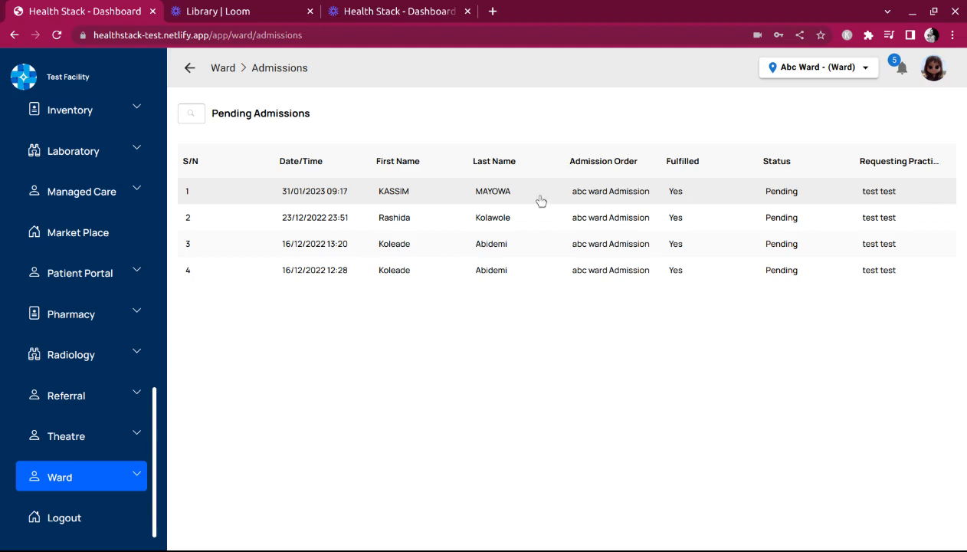
left_click(424, 188)
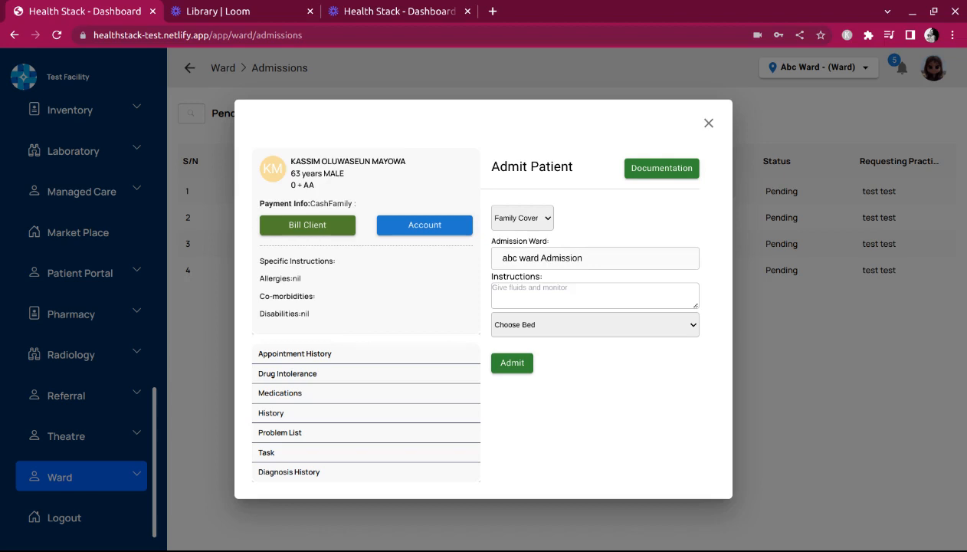
left_click(514, 238)
left_click(509, 363)
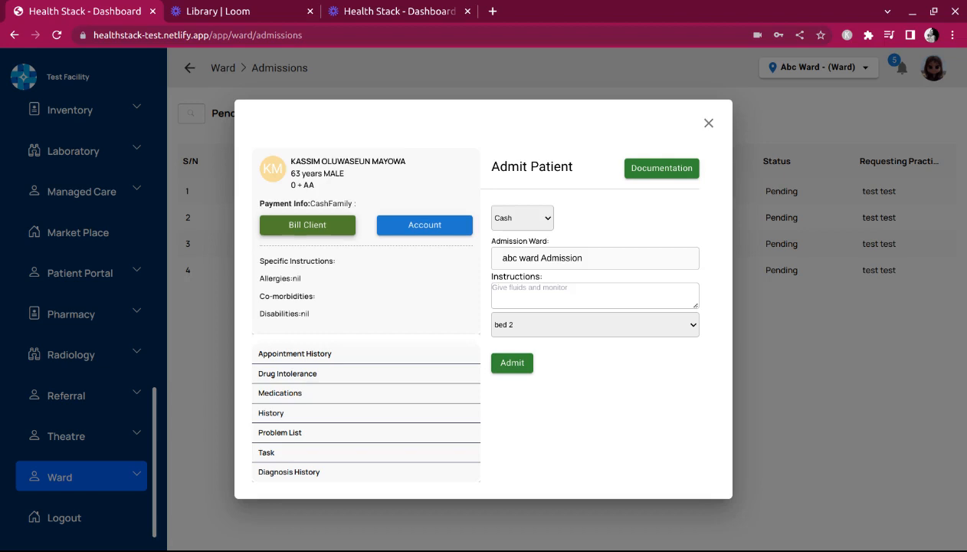
Open the billing form for the patient being admitted.
left_click(264, 230)
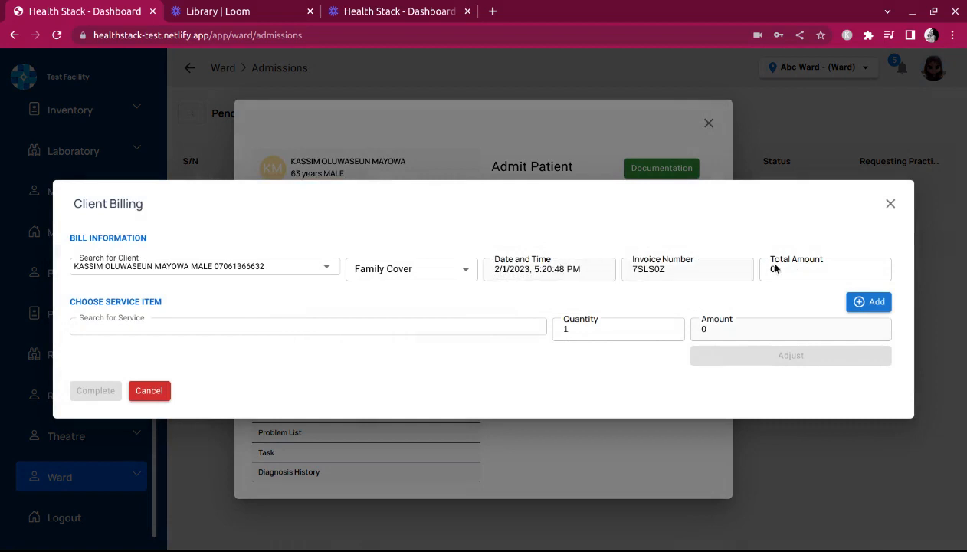
left_click(369, 328)
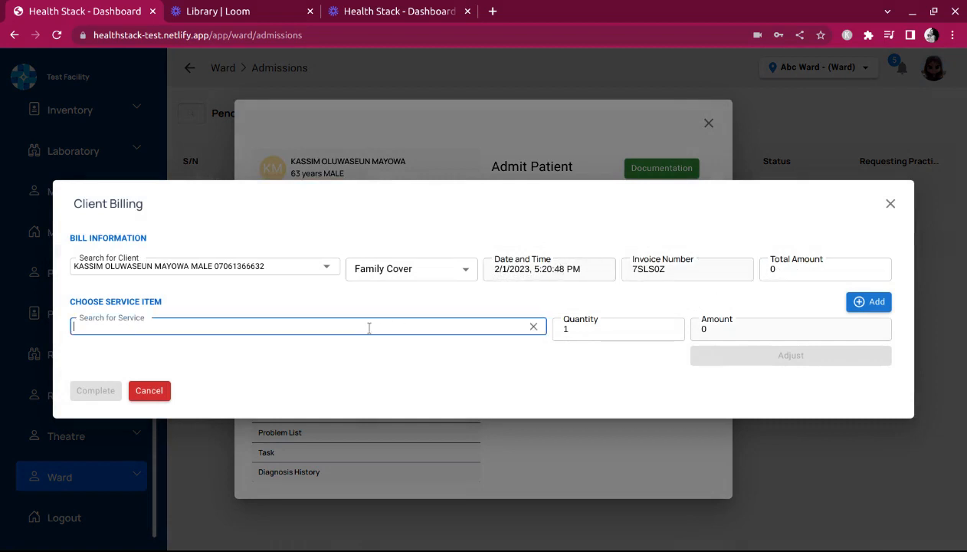
type("admis")
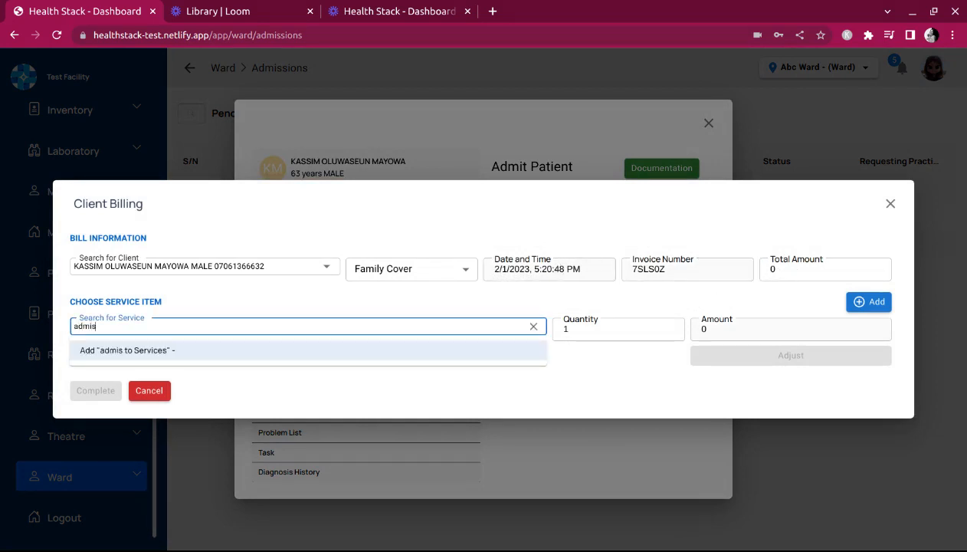
type("sion")
key("BackSpace")
key("BackSpace")
key("BackSpace")
key("BackSpace")
key("BackSpace")
key("BackSpace")
key("BackSpace")
key("BackSpace")
key("BackSpace")
Set the bill's payment mode to Cash and add the 24 hrs Admission accommodation service with quantity 1.
left_click(440, 266)
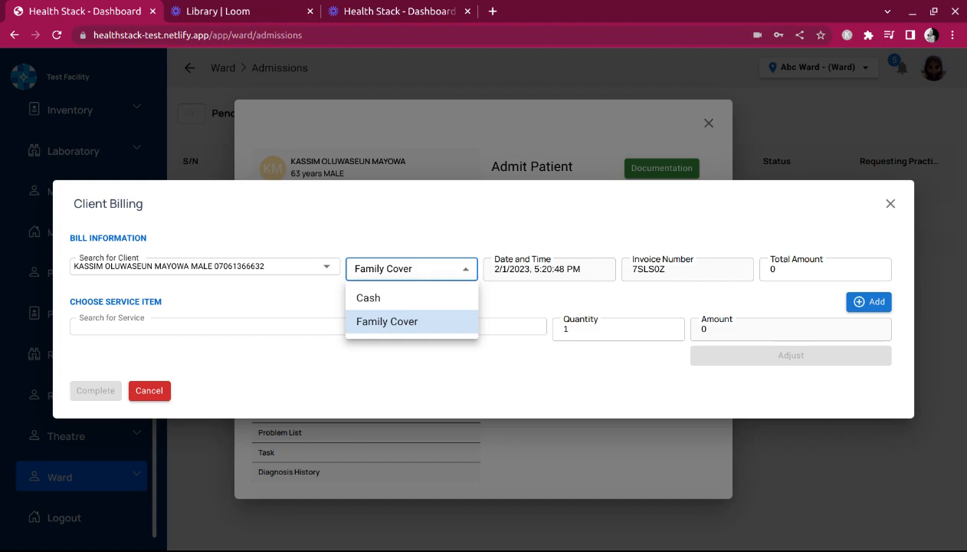
left_click(394, 299)
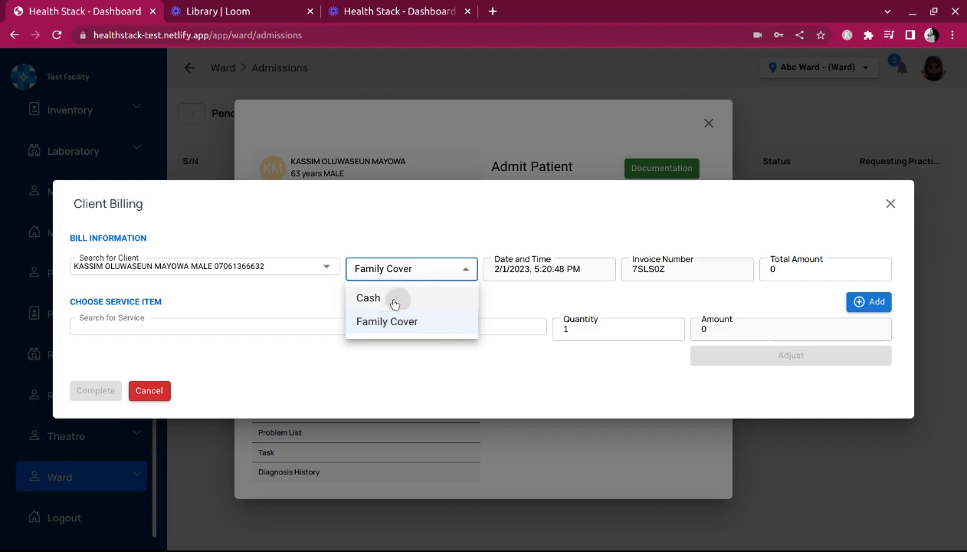
left_click(371, 318)
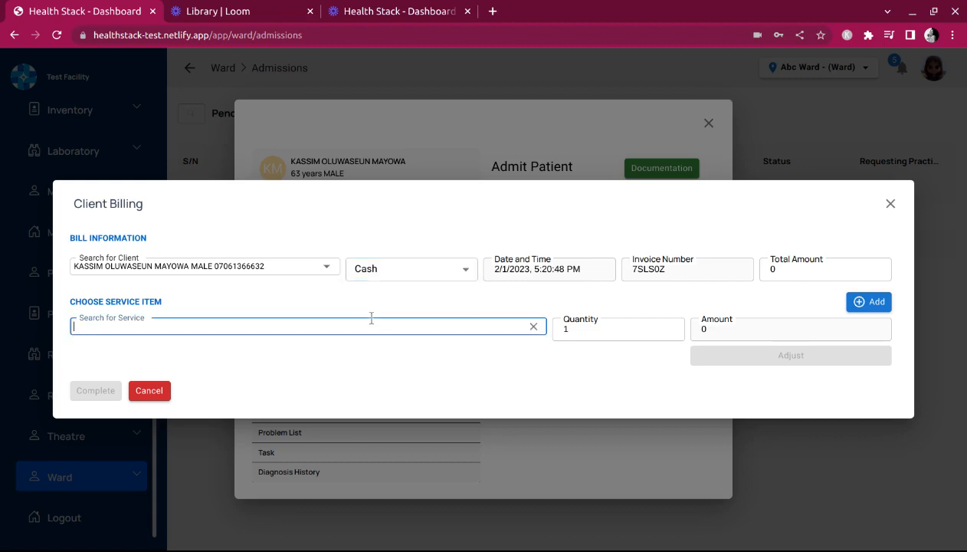
type("admis")
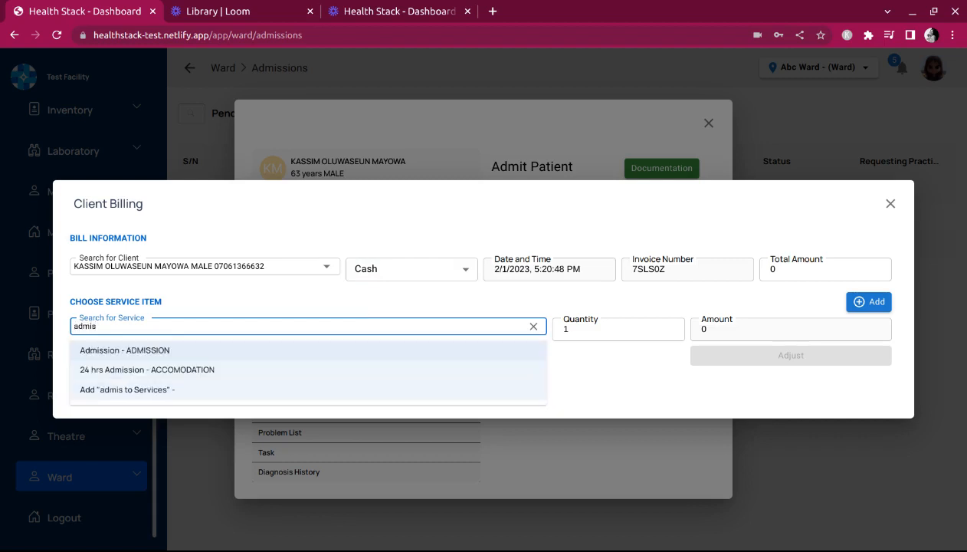
left_click(123, 370)
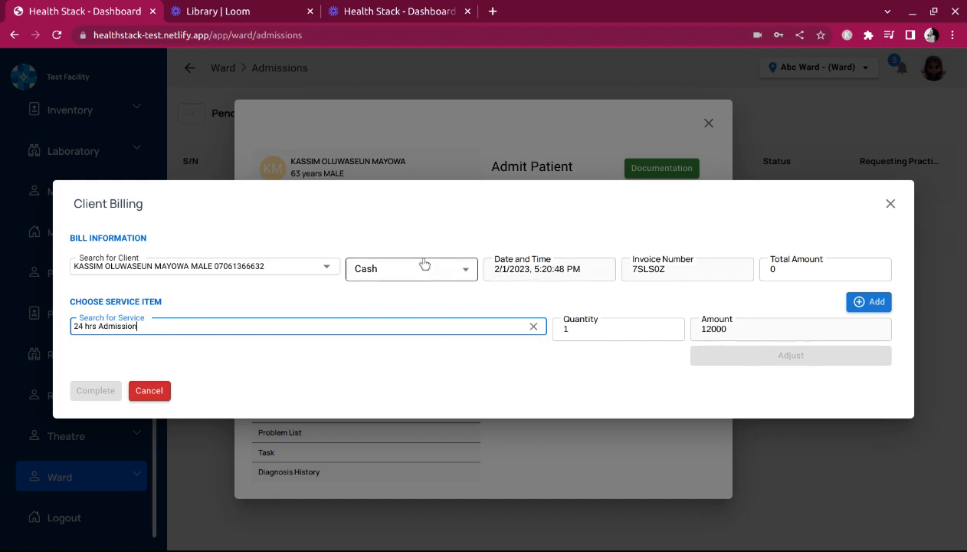
left_click(861, 302)
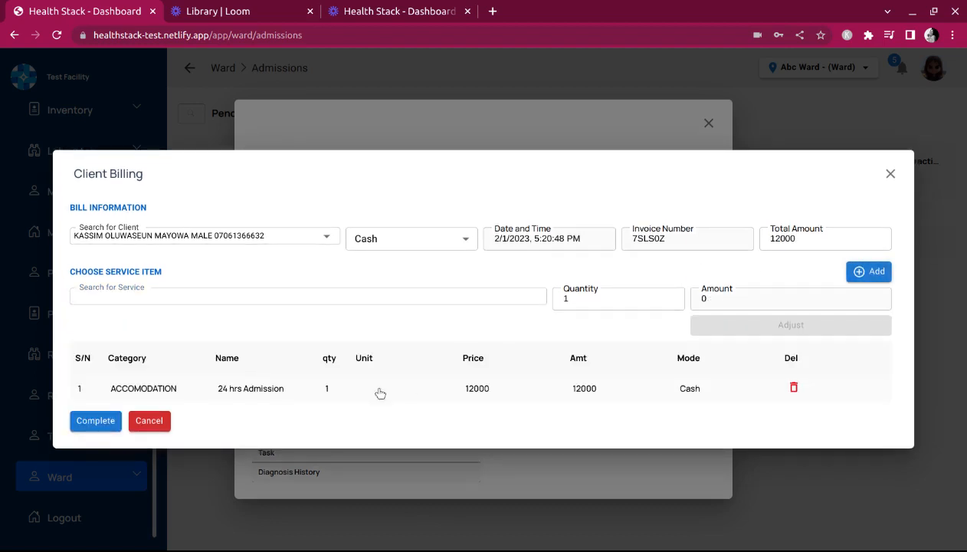
Complete and confirm the client's bill, and admit the patient to the ward.
left_click(87, 421)
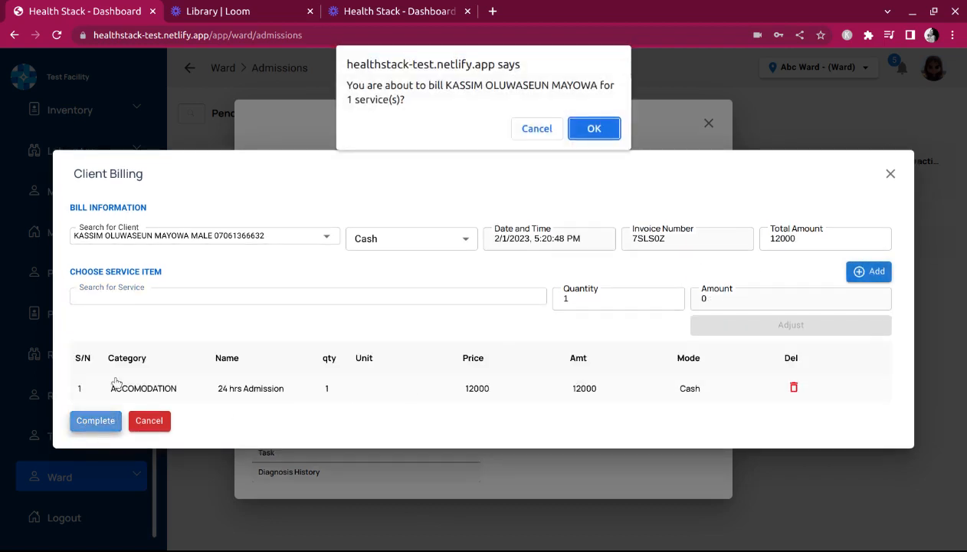
left_click(582, 131)
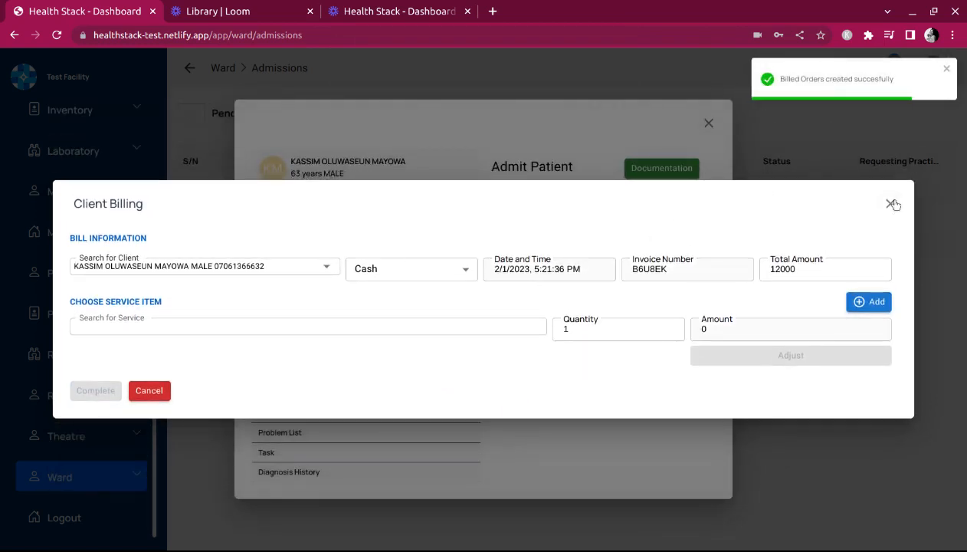
left_click(890, 204)
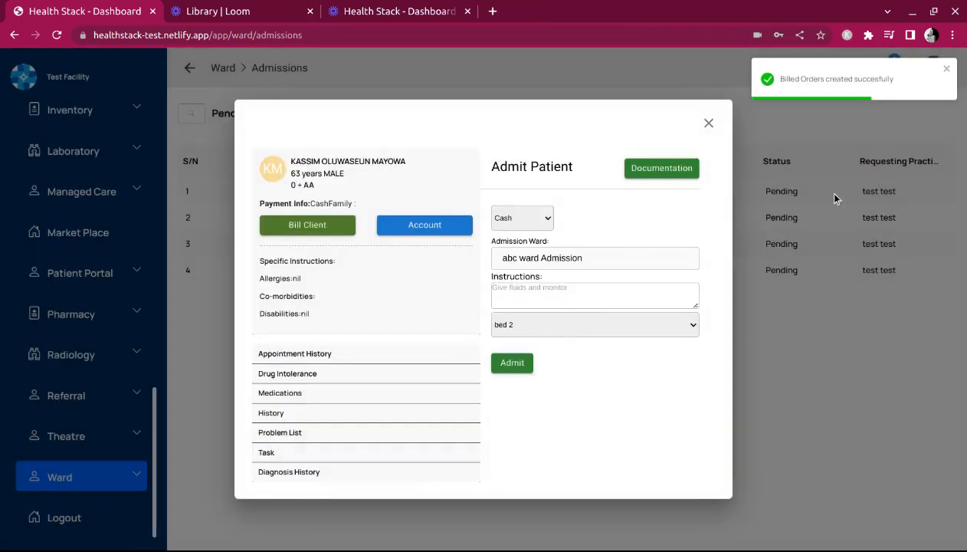
left_click(512, 362)
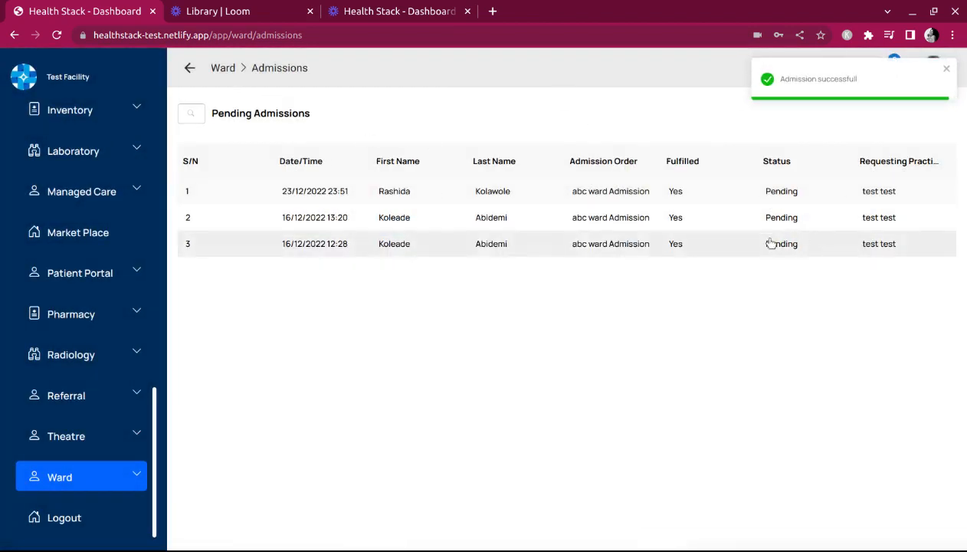
Open the newly admitted patient's documentation from the ward's inpatient list.
left_click(133, 476)
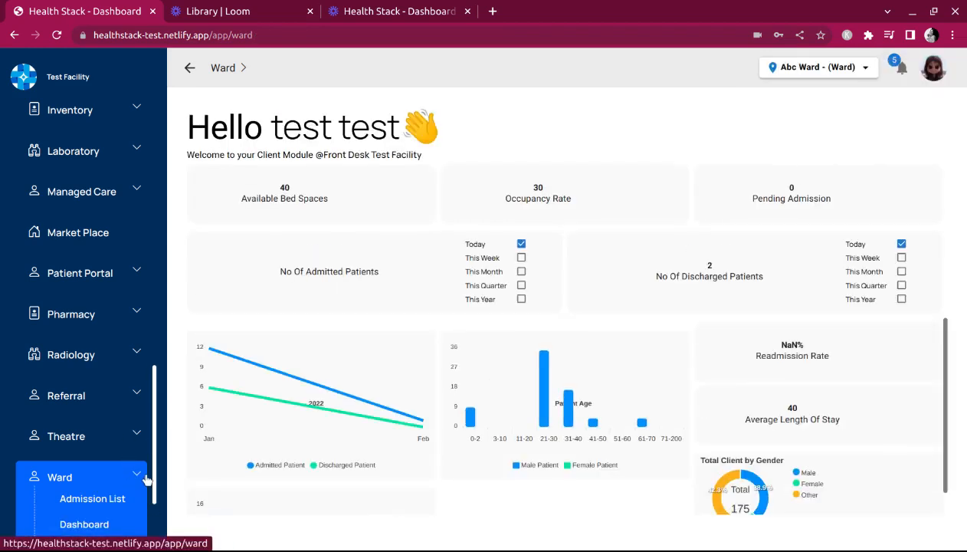
scroll(152, 479, "down", 2)
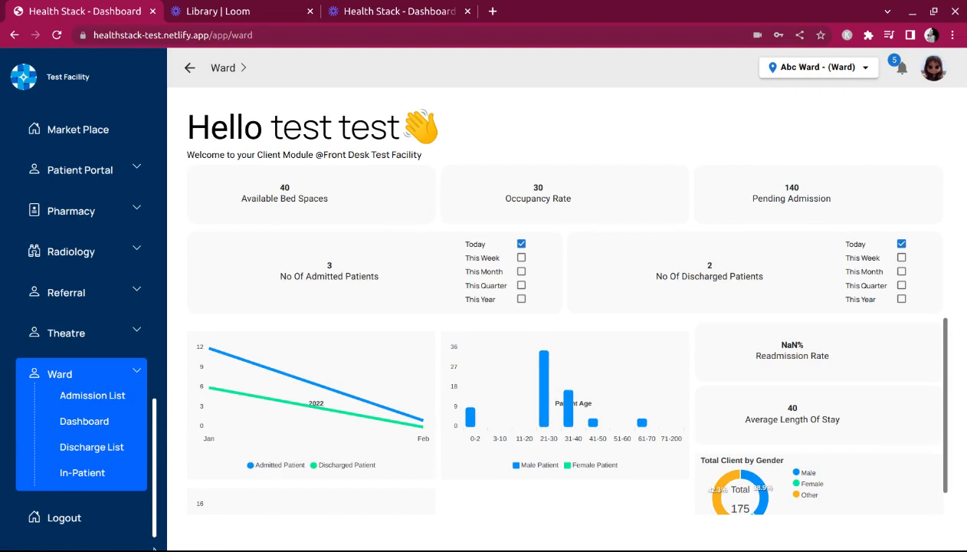
left_click(84, 472)
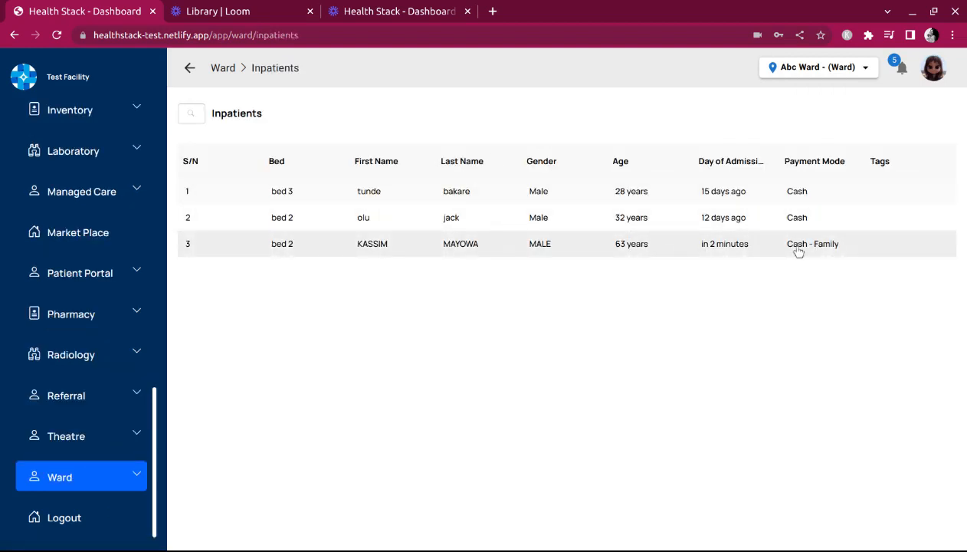
left_click(651, 253)
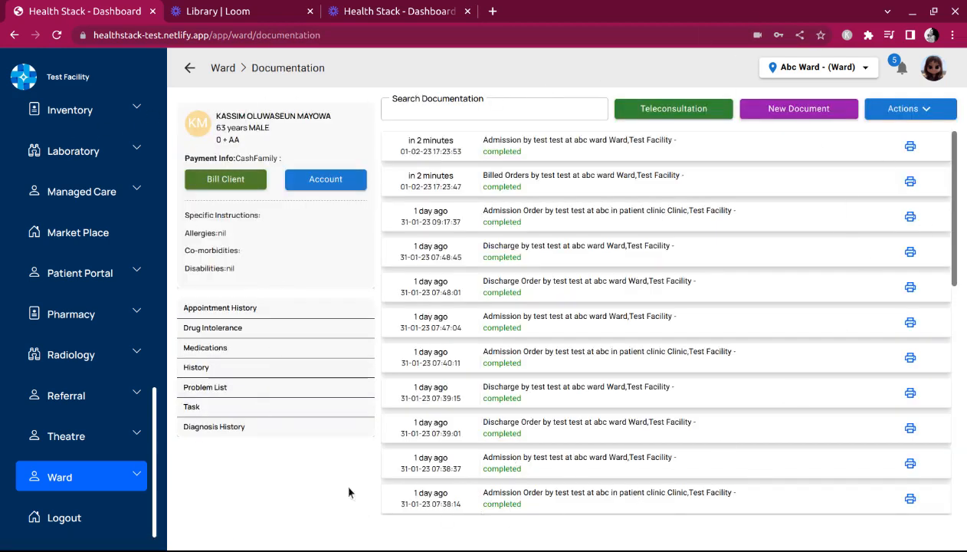
Start a teleconsultation for the patient, copy its meeting link and join the meeting.
left_click(669, 105)
left_click(699, 113)
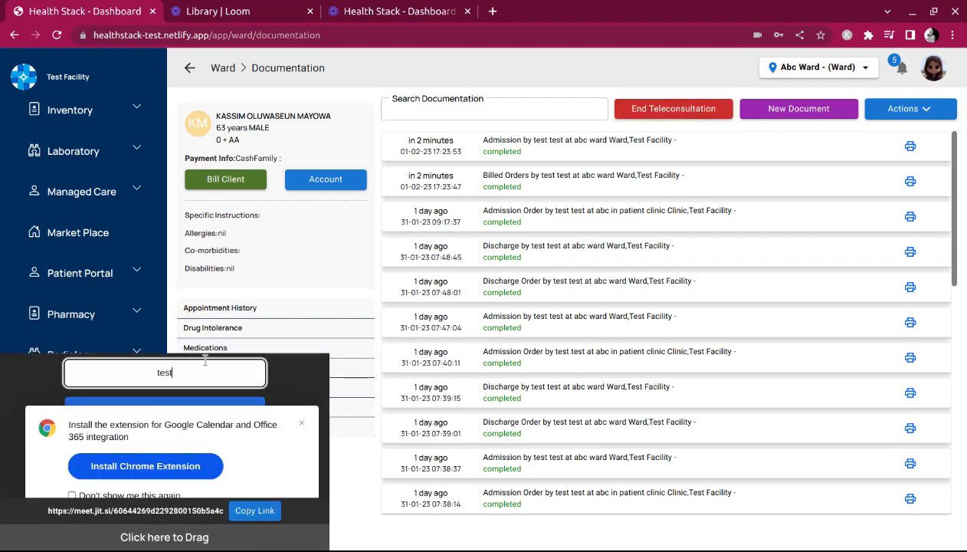
left_click(301, 422)
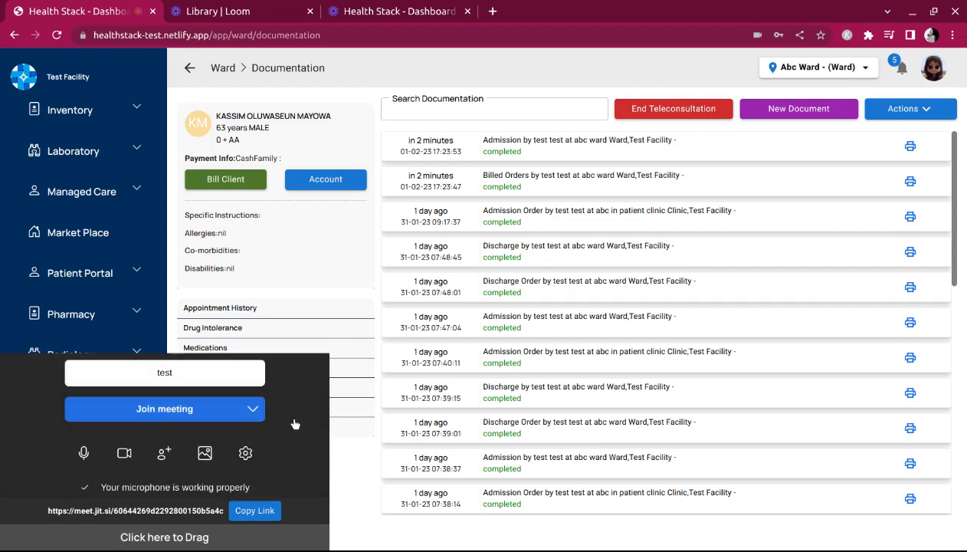
left_click(253, 510)
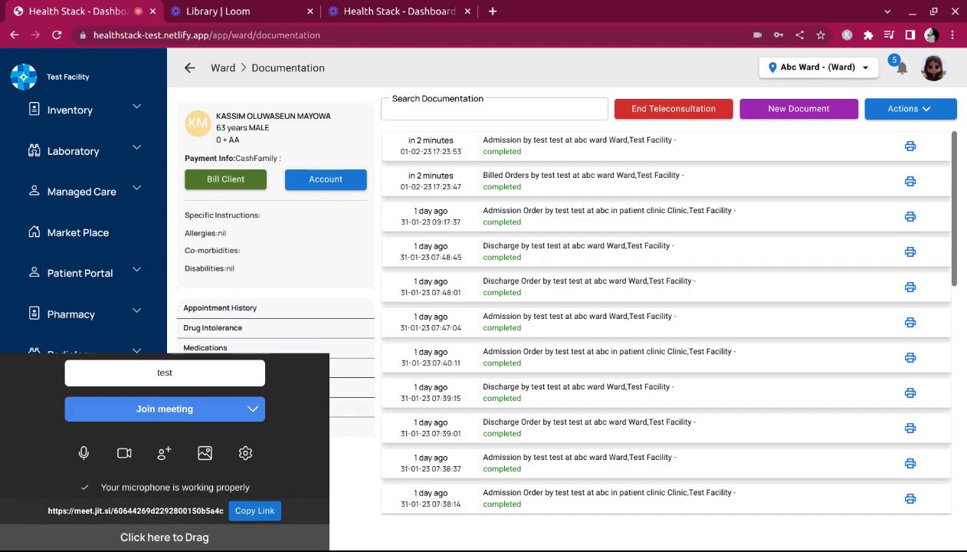
left_click(165, 414)
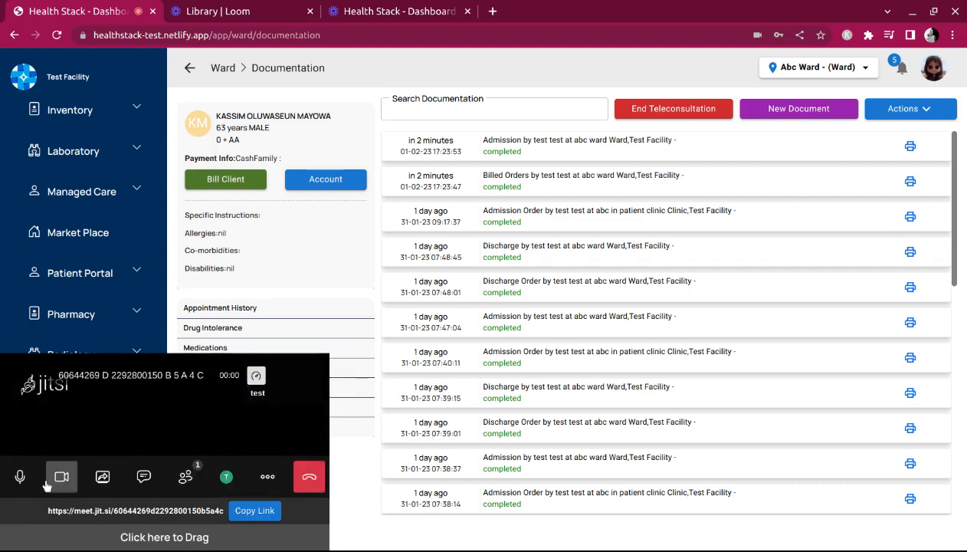
Move the meeting window over the documentation list and end the teleconsultation.
left_click_drag(188, 537, 483, 319)
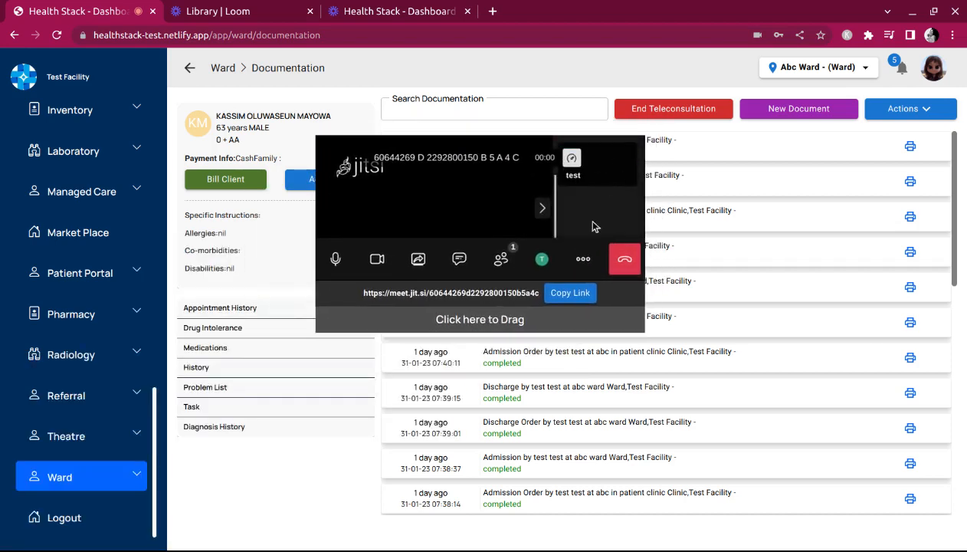
left_click(585, 259)
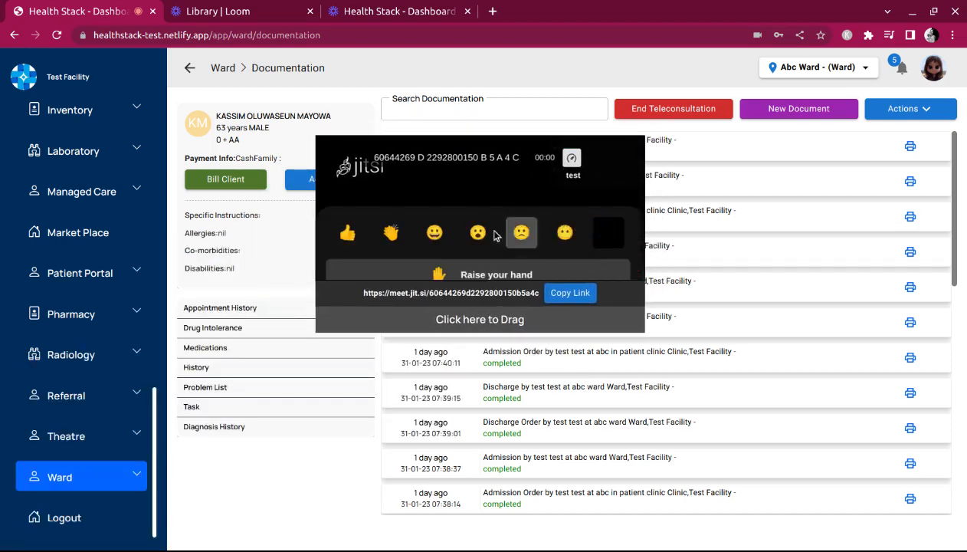
left_click(467, 173)
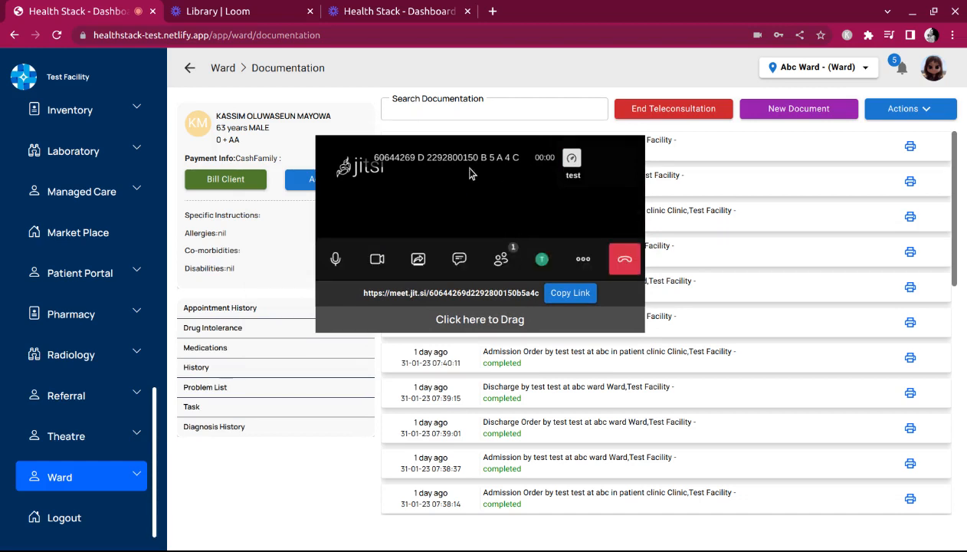
left_click(617, 261)
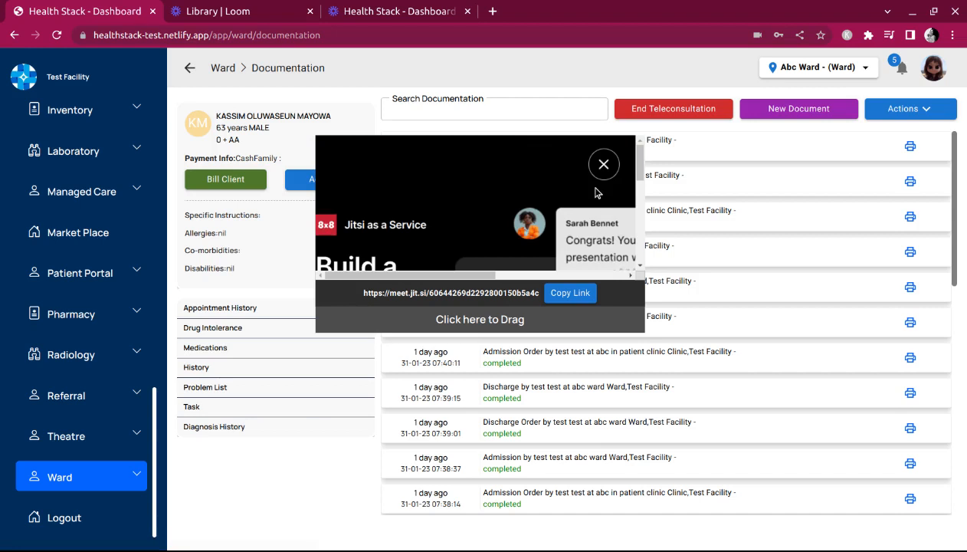
left_click(592, 168)
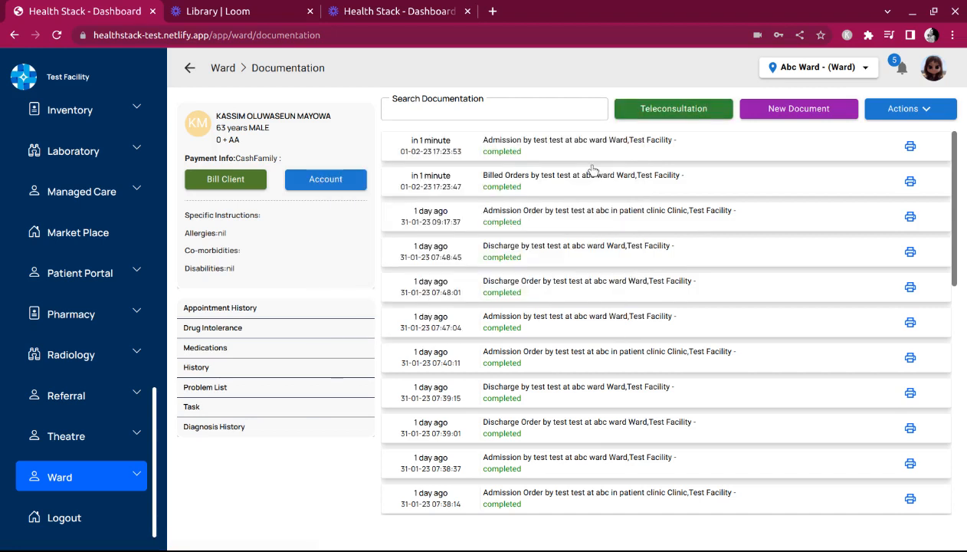
Start a new Adult Asthma Questionnaire document for the patient and review its fields through to the submission section.
left_click(788, 108)
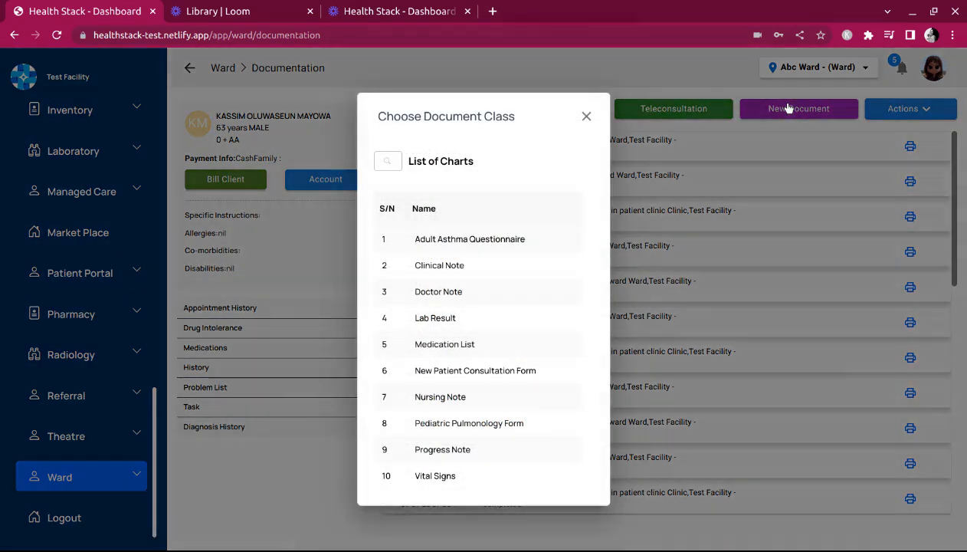
left_click(465, 242)
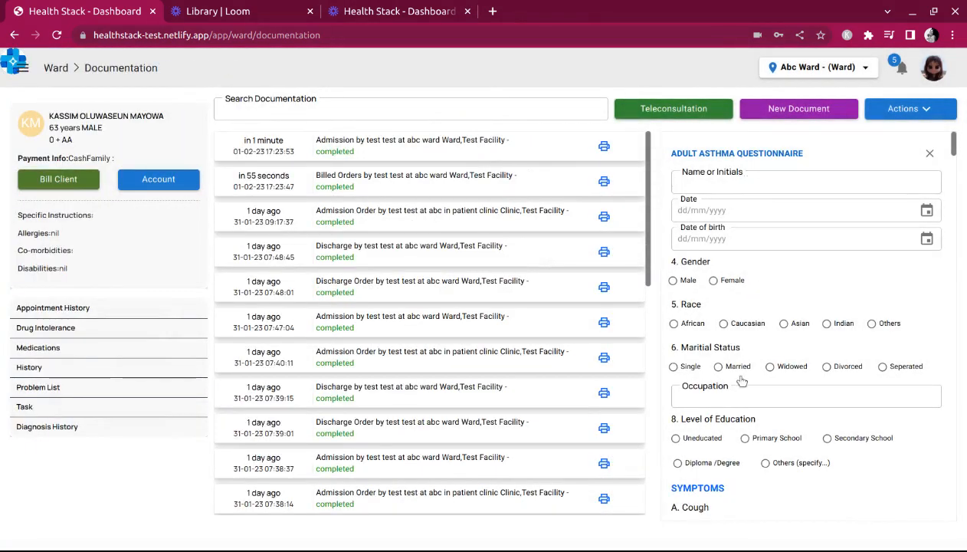
left_click_drag(955, 151, 924, 525)
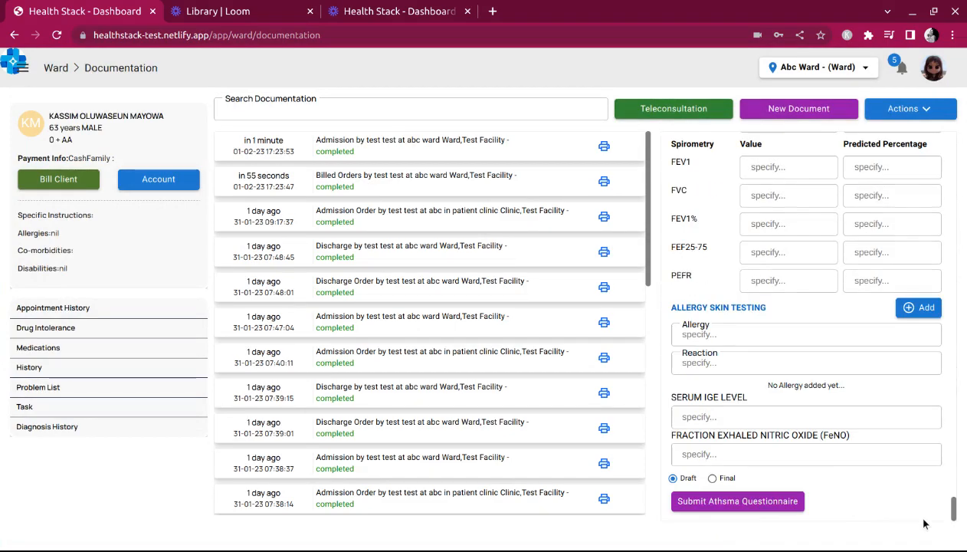
Start a new Clinical Note document and view its fields, and replace it with a new Doctor Note.
left_click(815, 112)
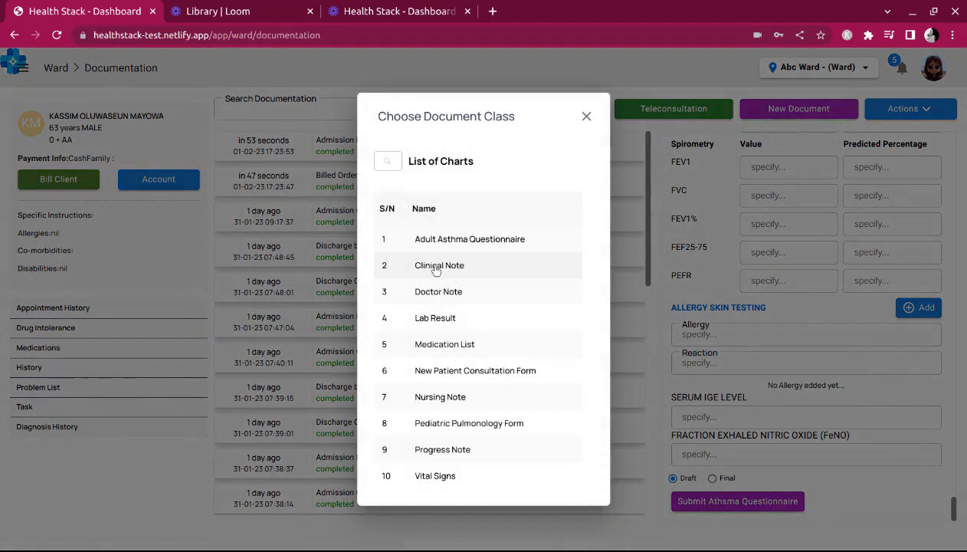
left_click(436, 270)
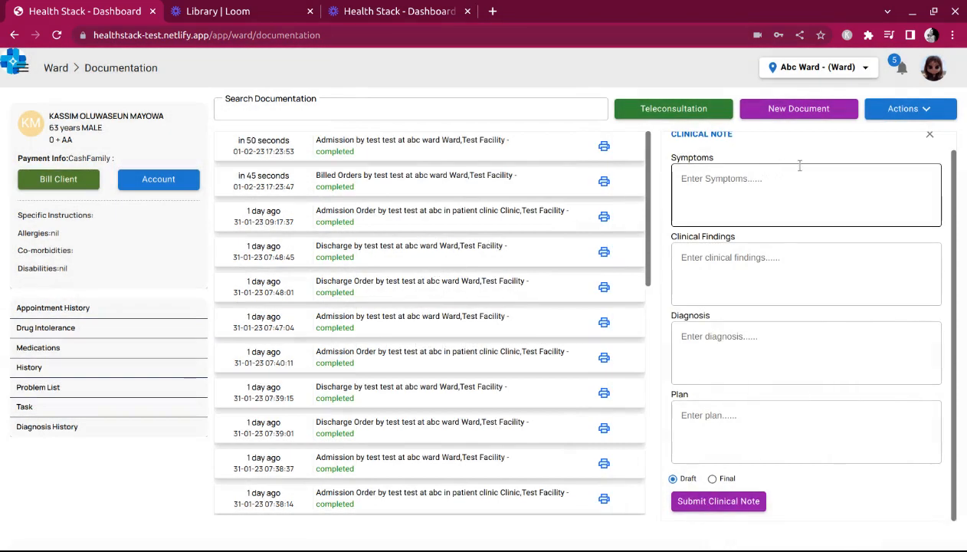
left_click(797, 108)
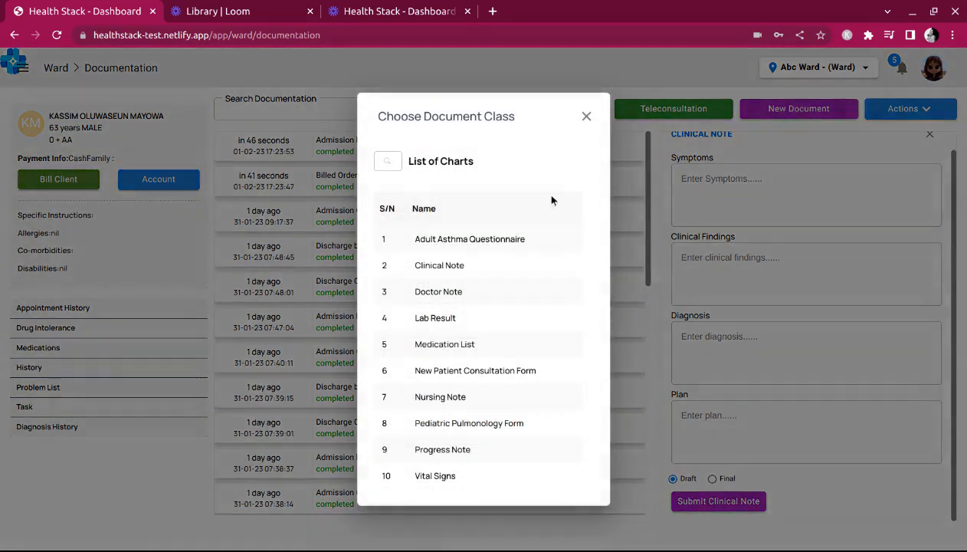
left_click(444, 301)
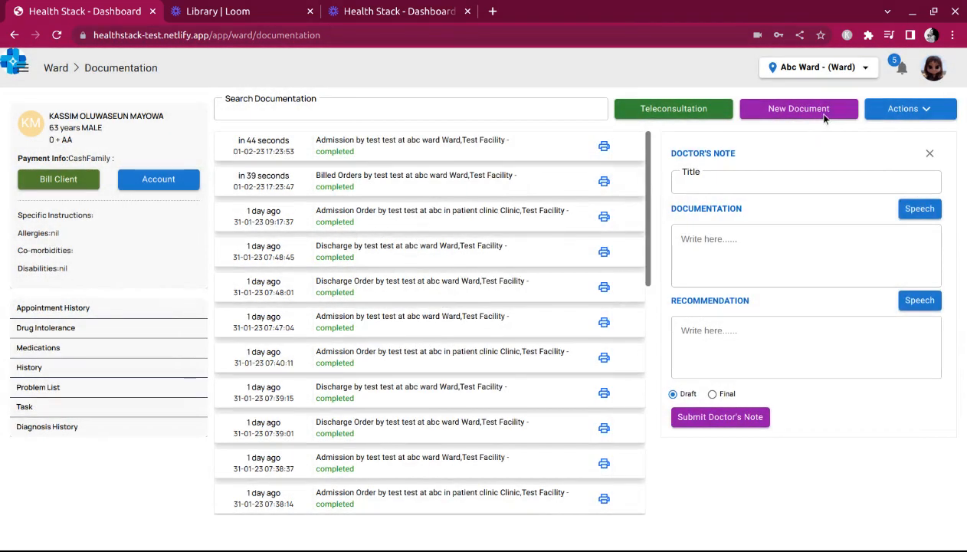
View the blank Lab Result form and the blank Medication List form for the patient.
left_click(797, 111)
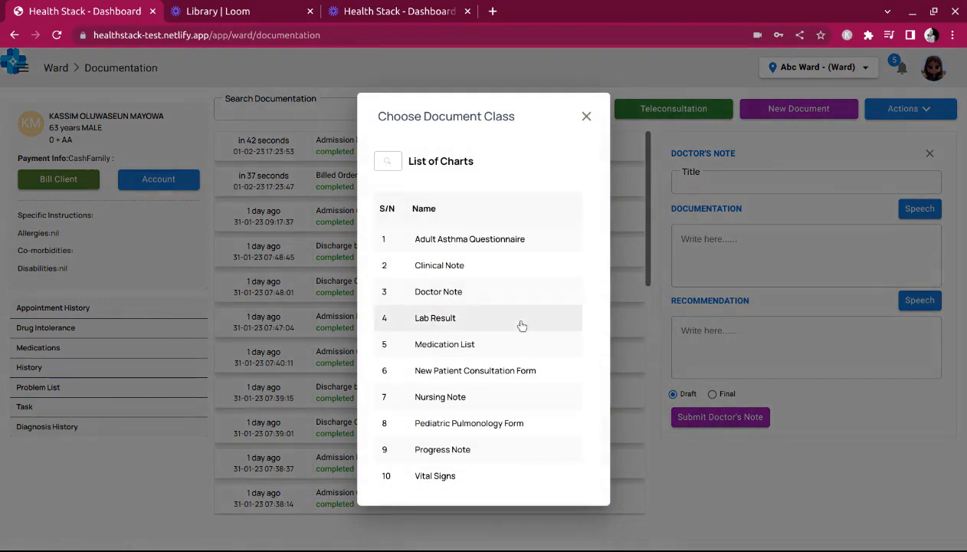
left_click(522, 326)
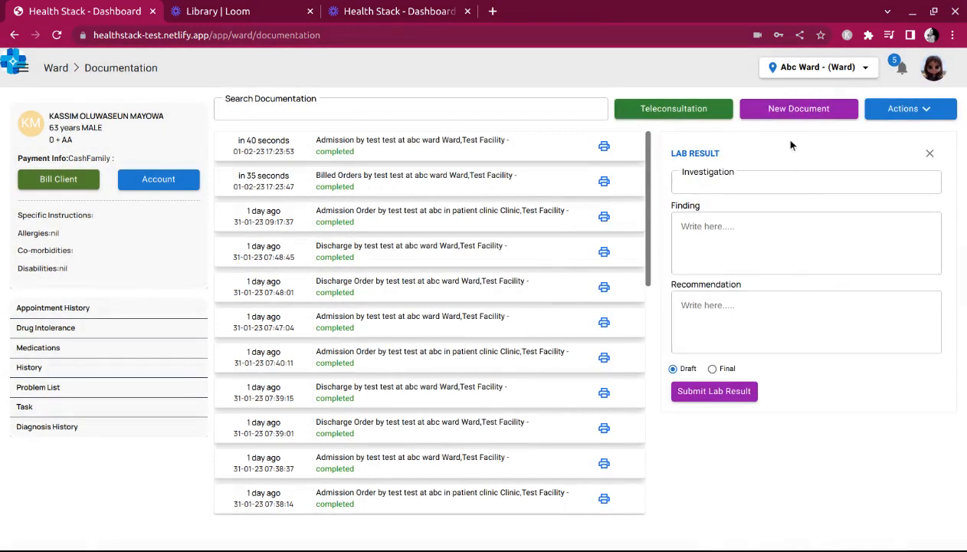
left_click(797, 110)
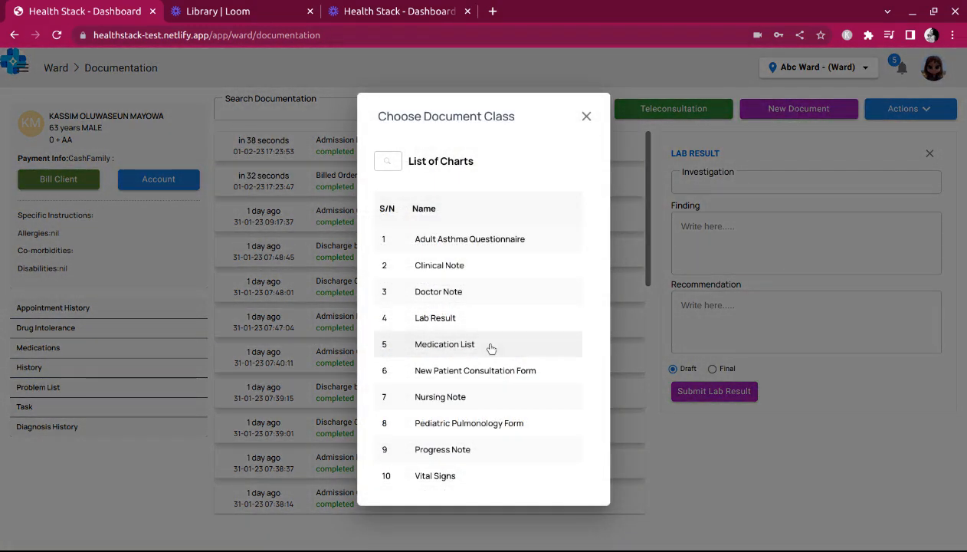
left_click(491, 348)
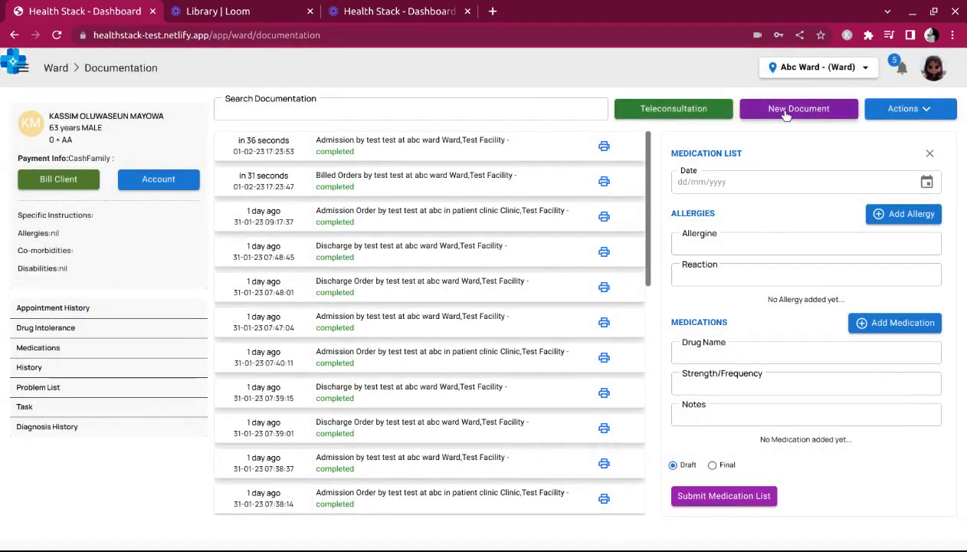
Start a New Patient Consultation Form and review its fields down to the Test Ordered section.
left_click(789, 112)
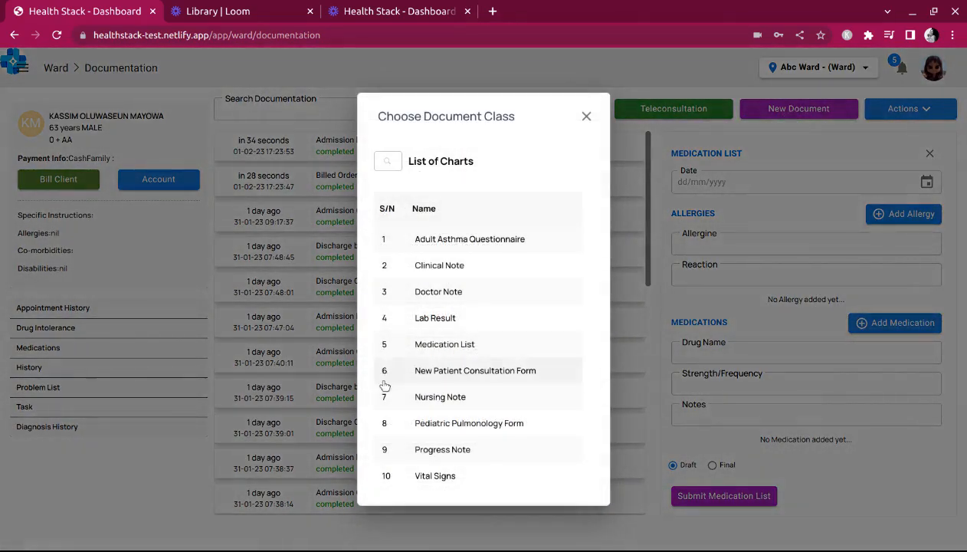
left_click(447, 373)
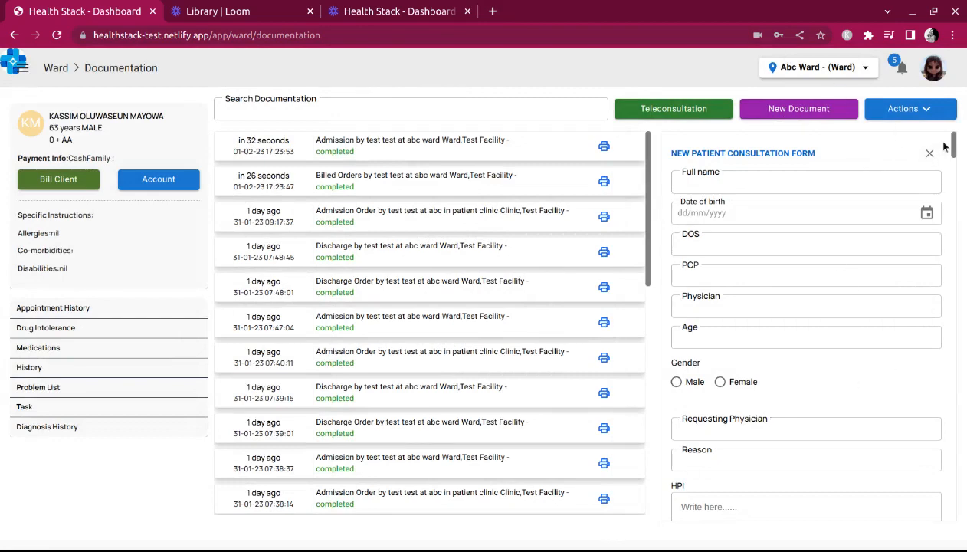
left_click_drag(953, 143, 901, 463)
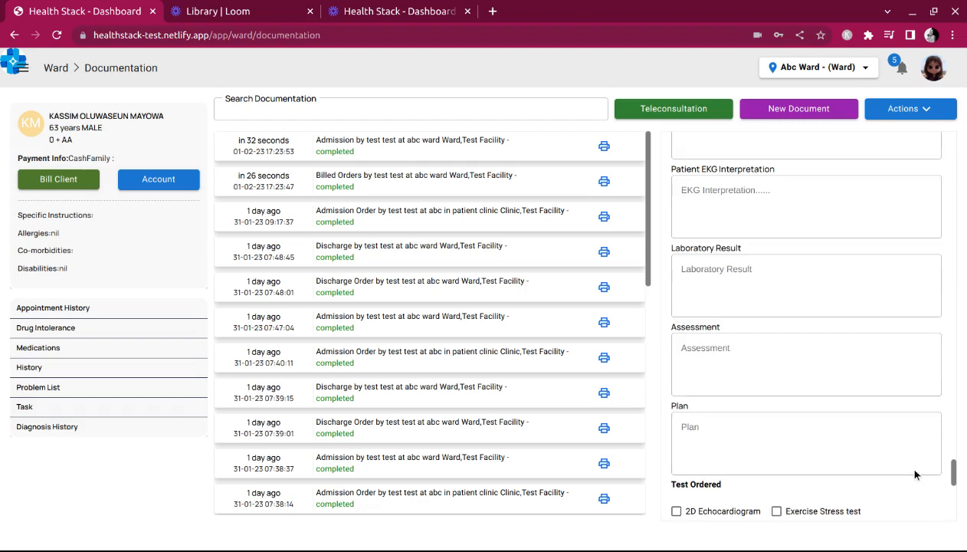
View the blank Nursing Note form and the blank Pediatric Pulmonology Form for the patient.
left_click(789, 110)
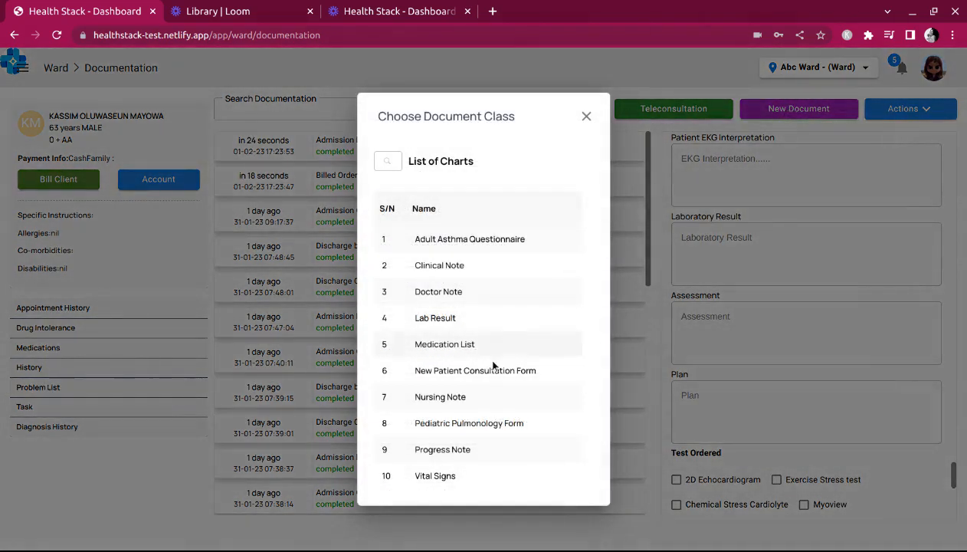
left_click(481, 398)
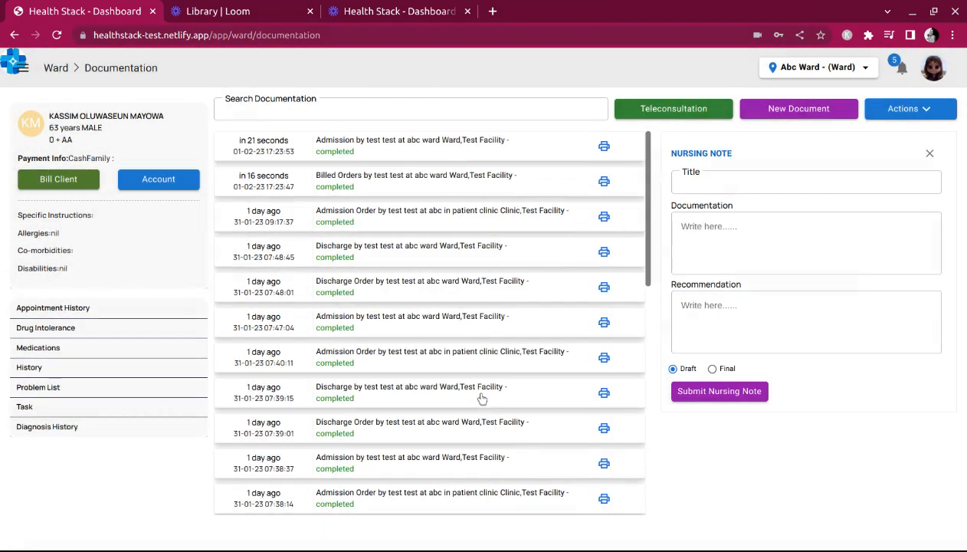
left_click(761, 110)
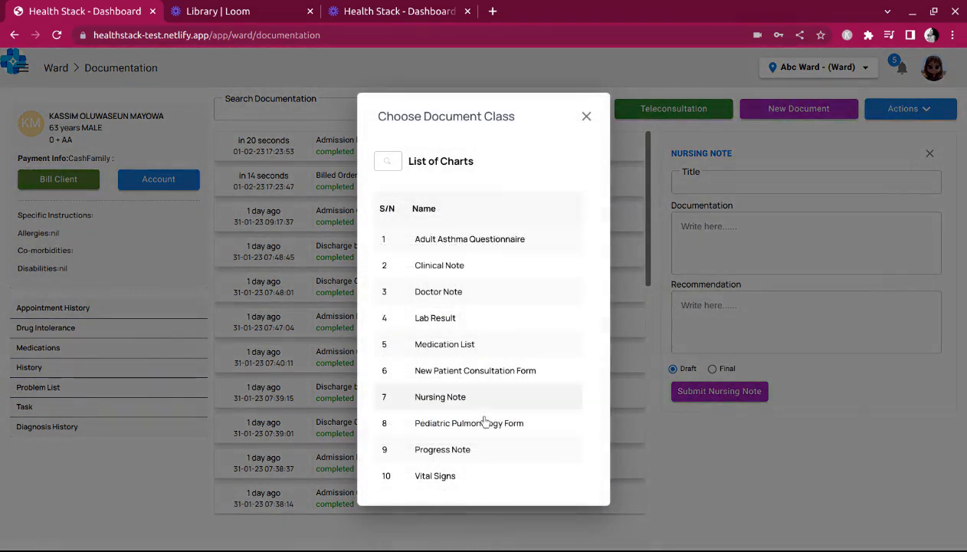
left_click(485, 429)
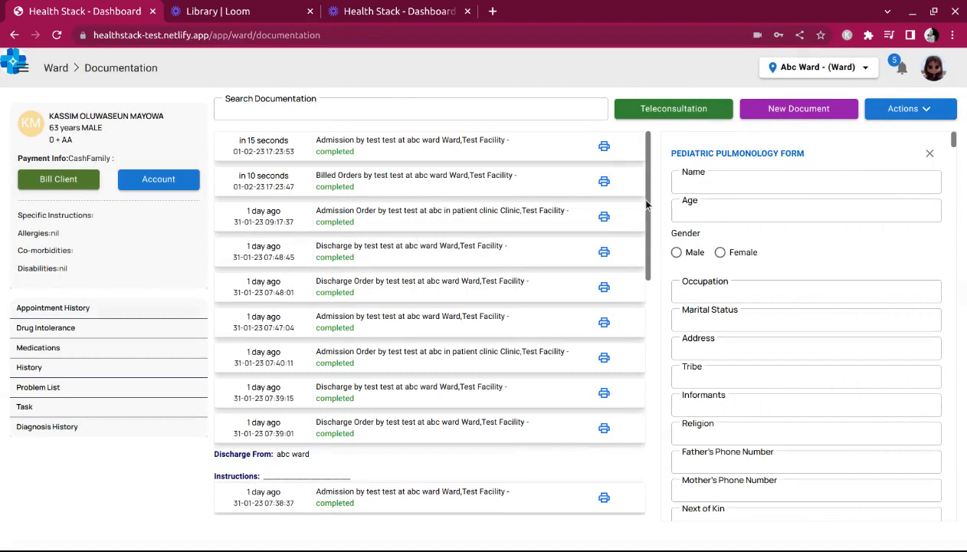
Start a Fluid Intake and Output Chart for the patient with fluid time 01/02/2023 and fluid type Input.
left_click(910, 112)
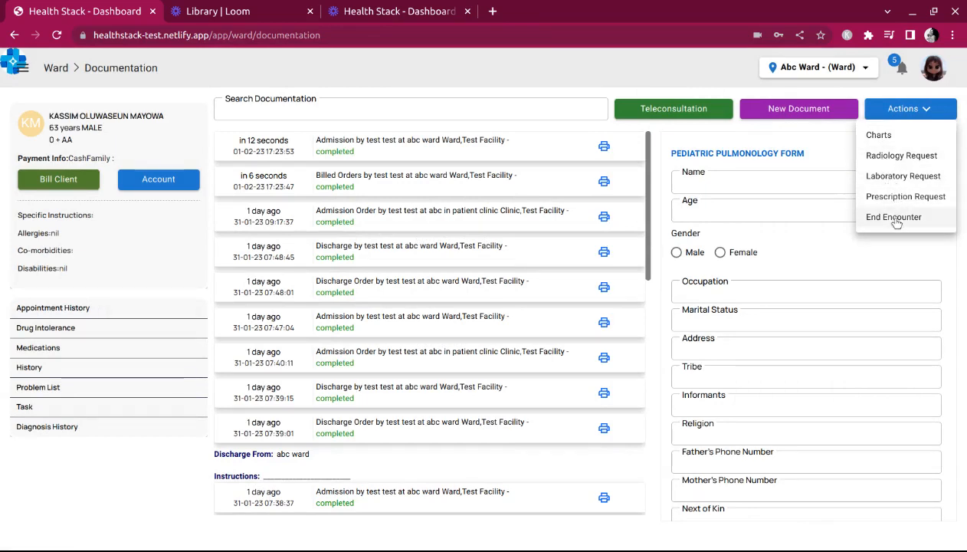
left_click(902, 138)
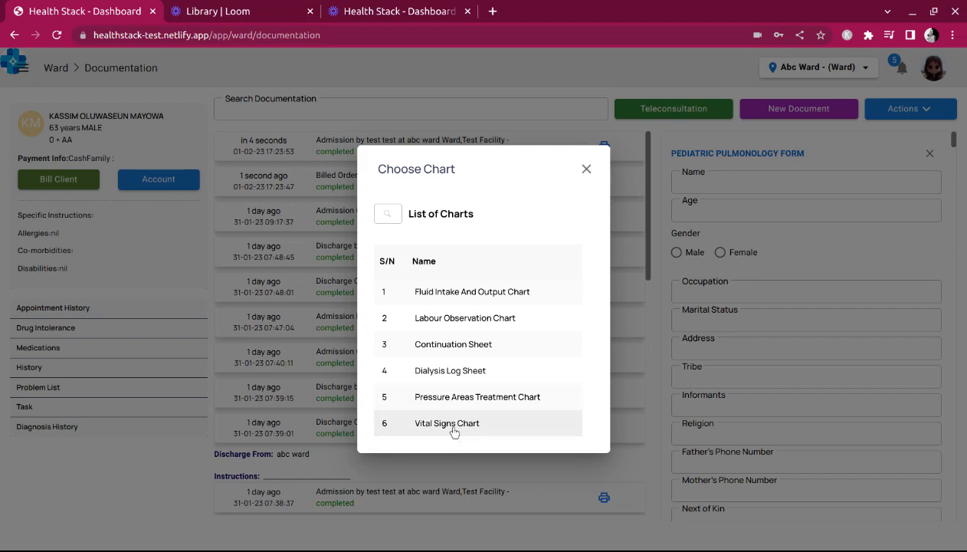
left_click(489, 297)
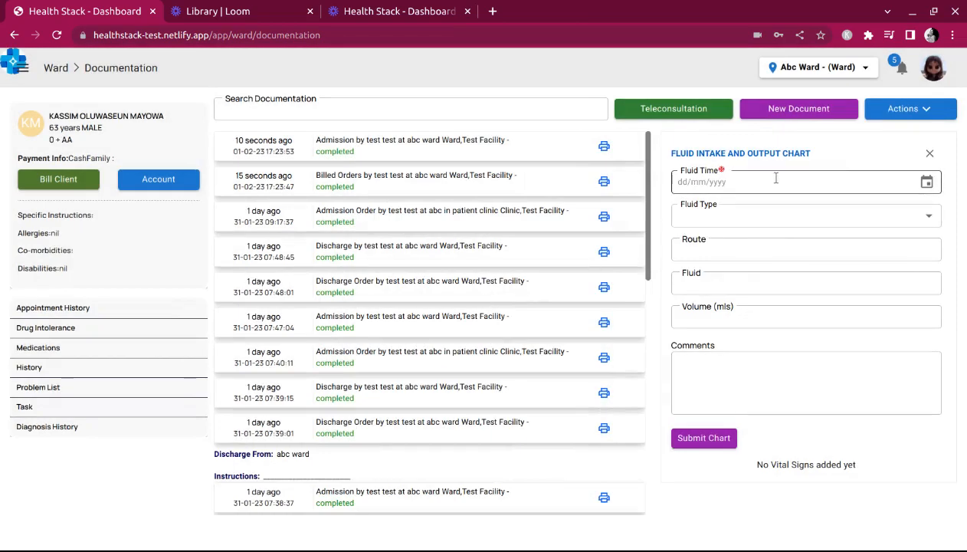
left_click(927, 181)
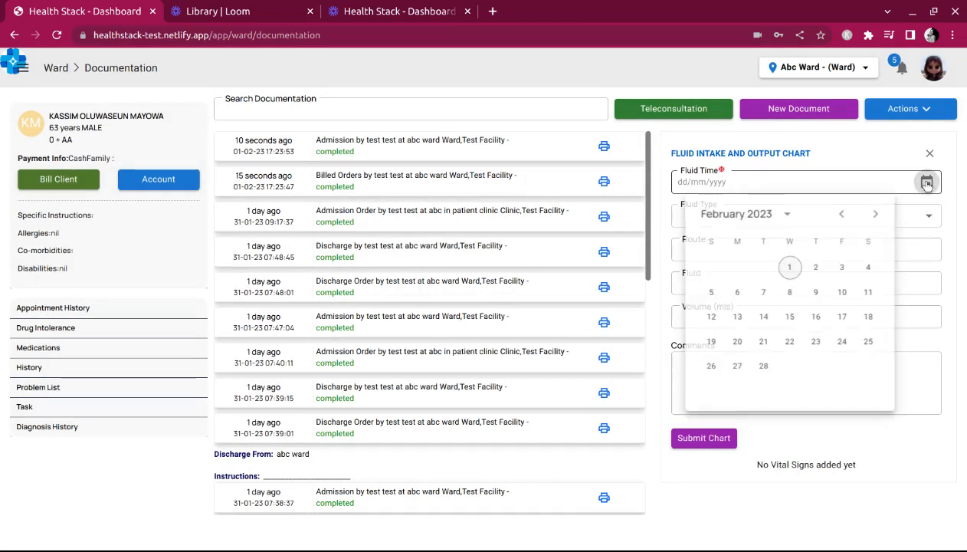
left_click(790, 267)
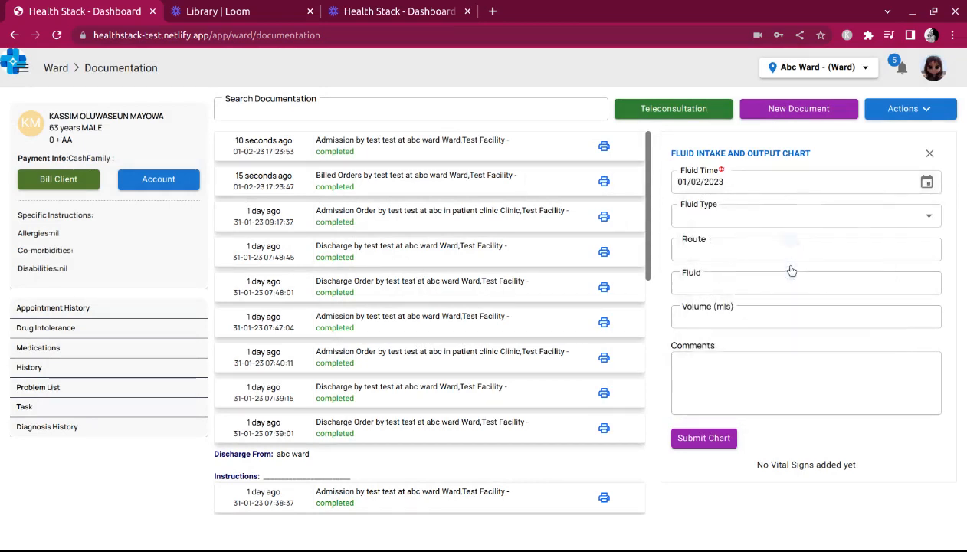
left_click(741, 215)
left_click(707, 243)
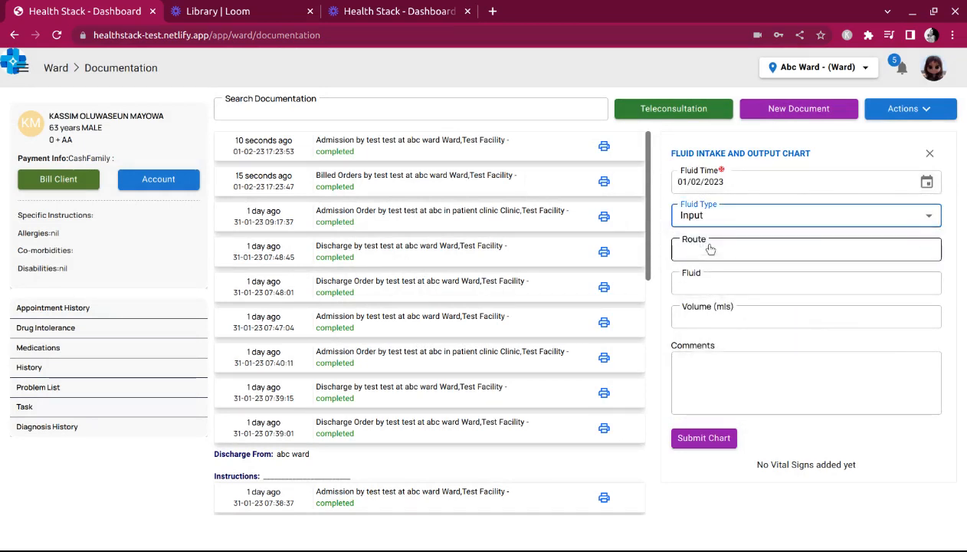
Fill in the fluid chart with route Intravenous, fluid Normal Saline and a volume of 500 mls.
left_click(708, 244)
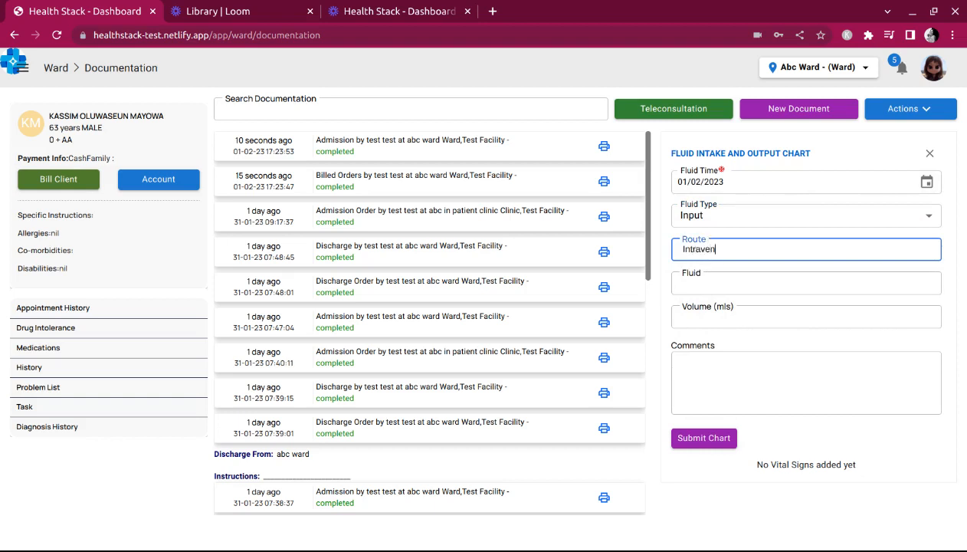
left_click(701, 273)
type("Normal")
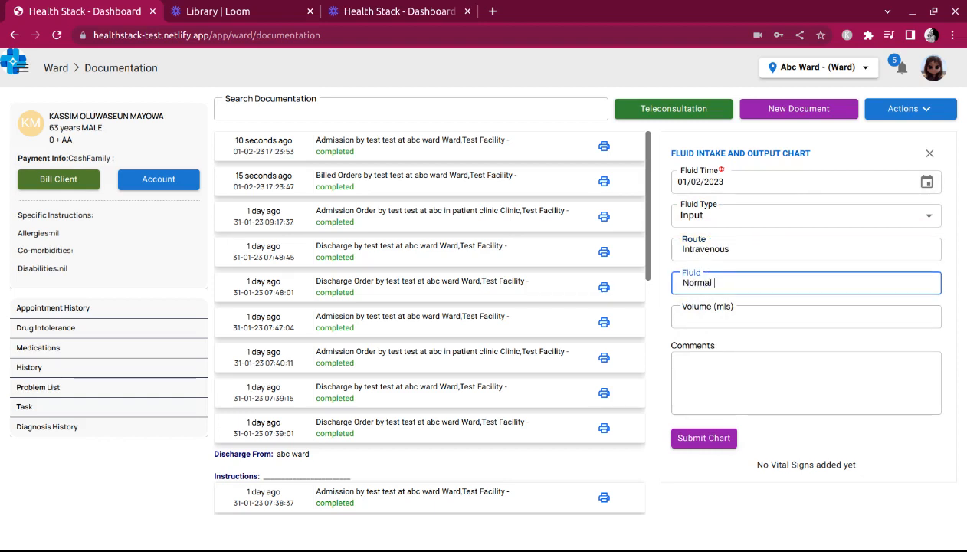
type(" Saline")
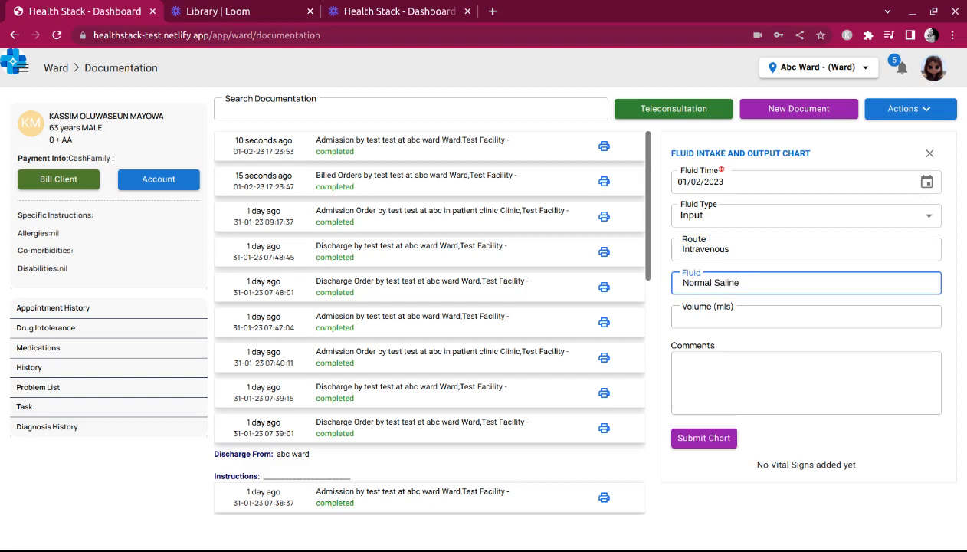
left_click(708, 316)
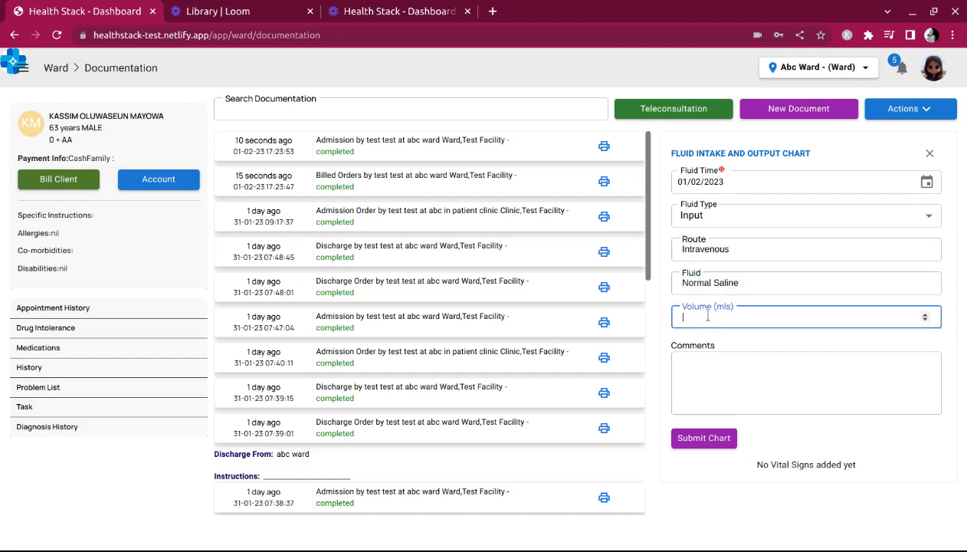
Add the comment "Done" to the fluid chart and submit it, confirming creation of the input chart.
left_click(707, 369)
type("Don")
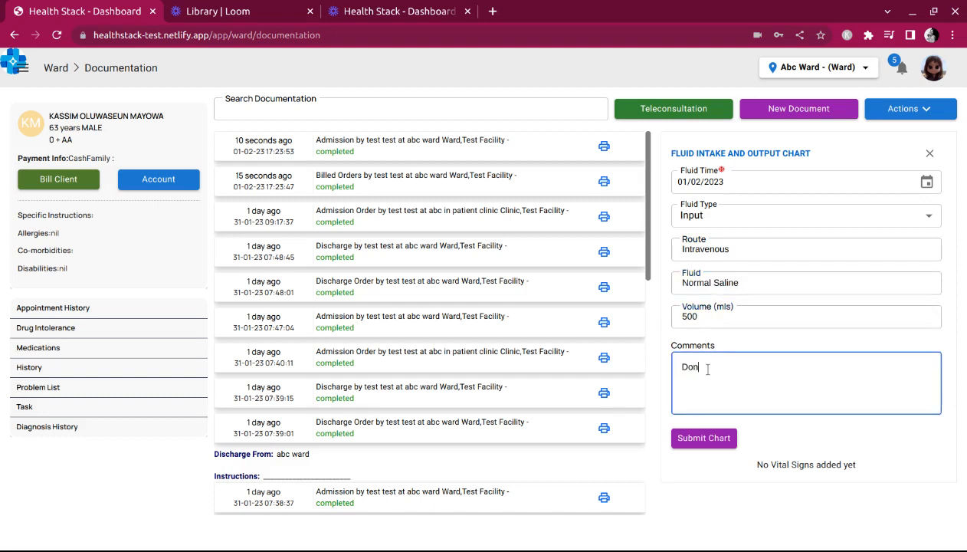
type("e")
left_click(700, 438)
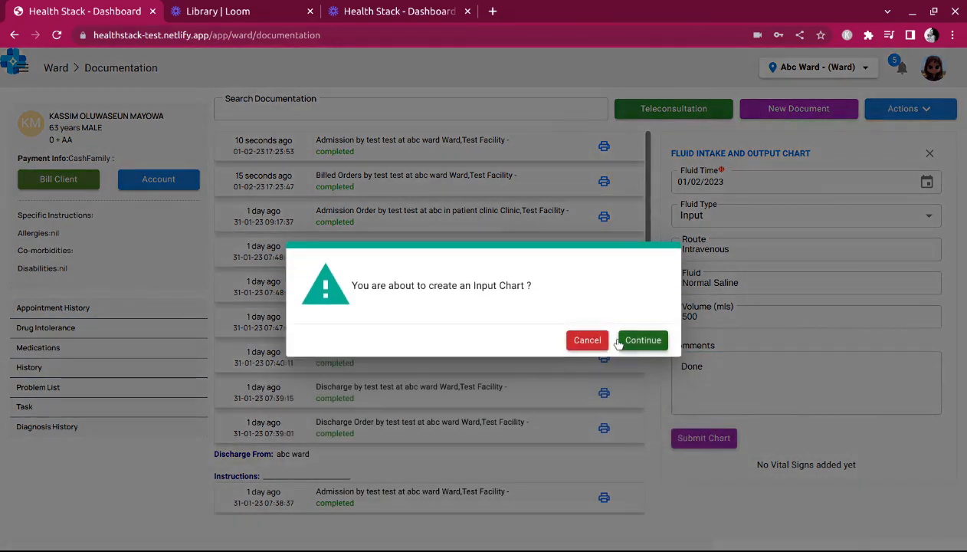
left_click(623, 341)
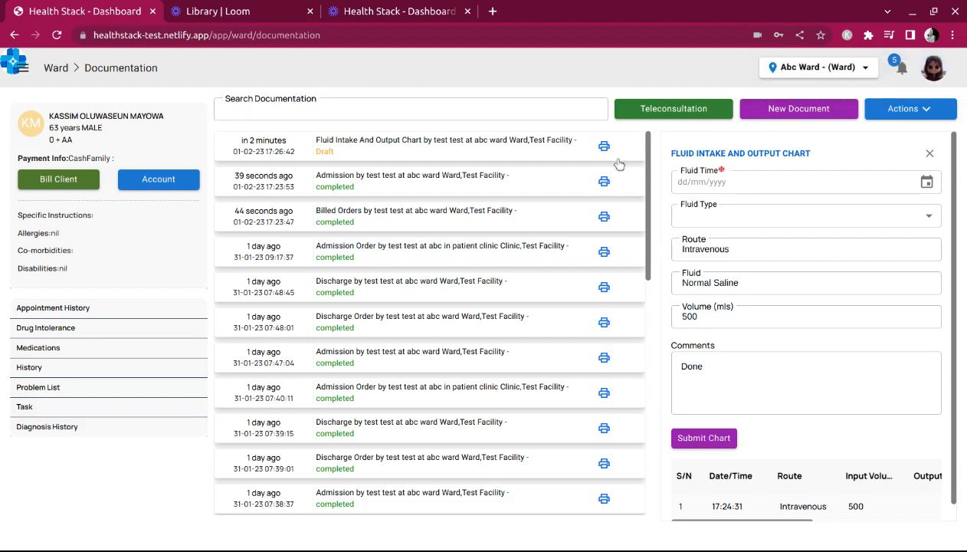
Examine the details of the latest admission, billed orders, admission order and discharge entries in the patient's documentation list.
left_click(381, 185)
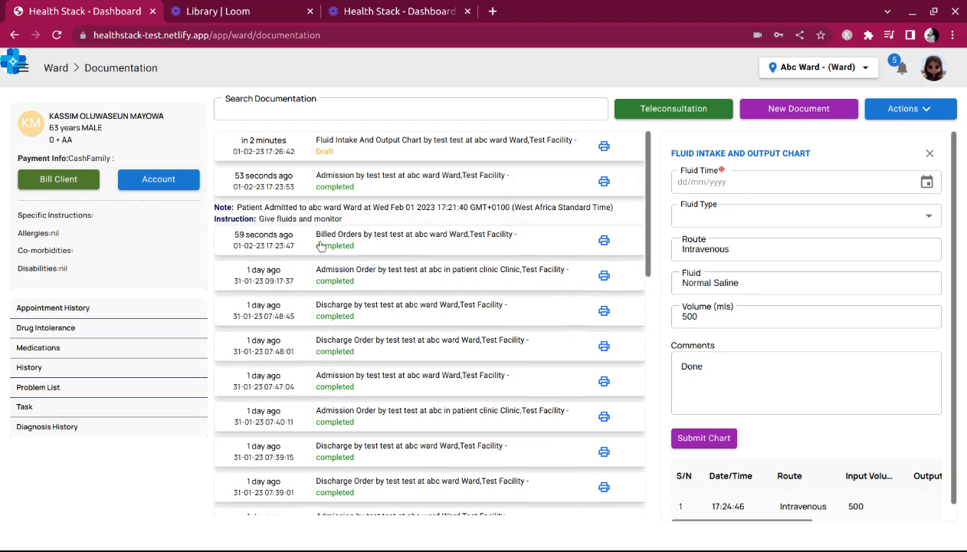
left_click(377, 255)
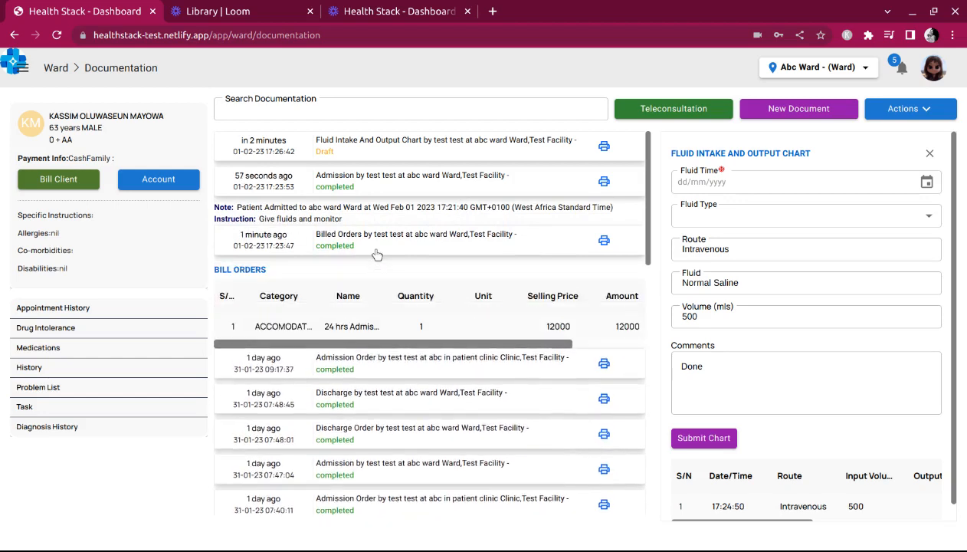
left_click(378, 255)
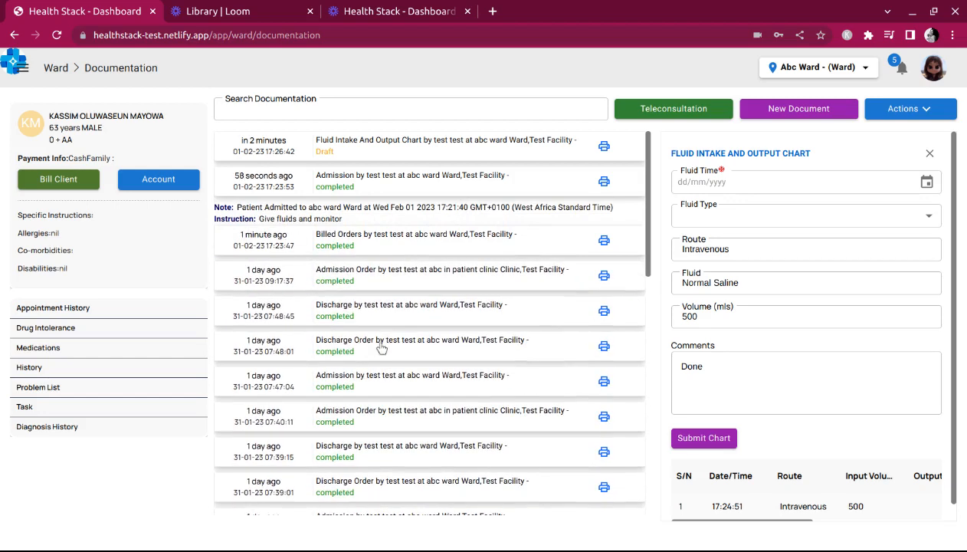
left_click(381, 285)
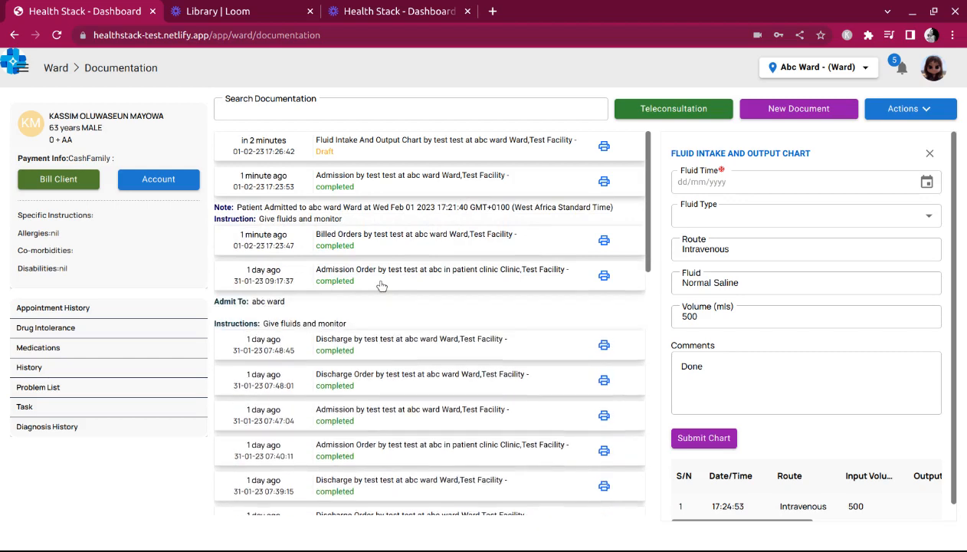
left_click(393, 352)
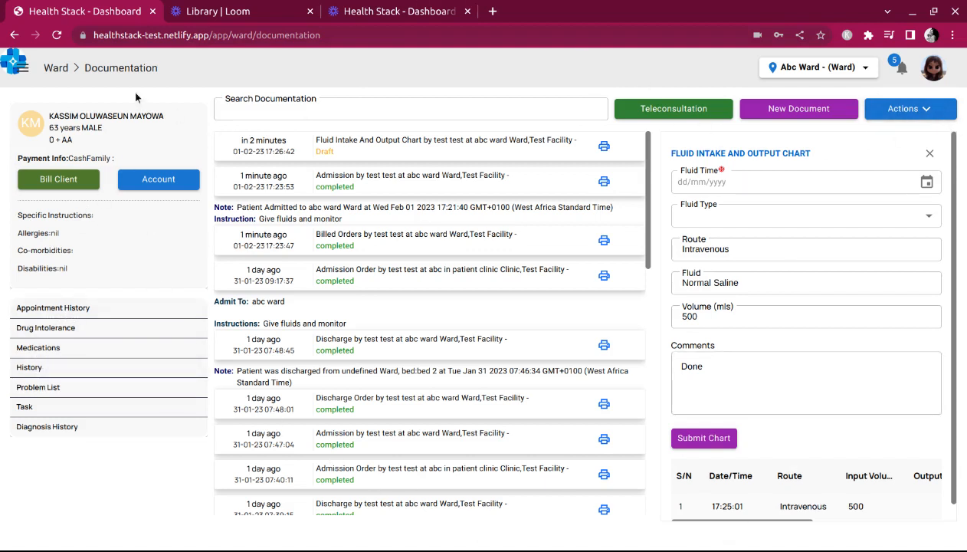
Check the patient's allergies in the profile summary, and view and close their account transaction history.
left_click_drag(27, 233, 100, 237)
left_click(99, 238)
left_click(153, 179)
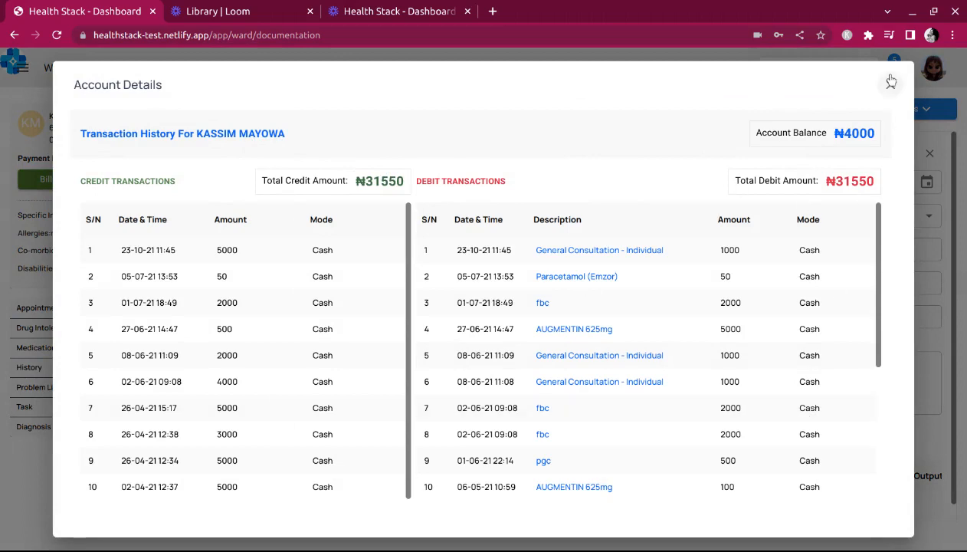
left_click(890, 84)
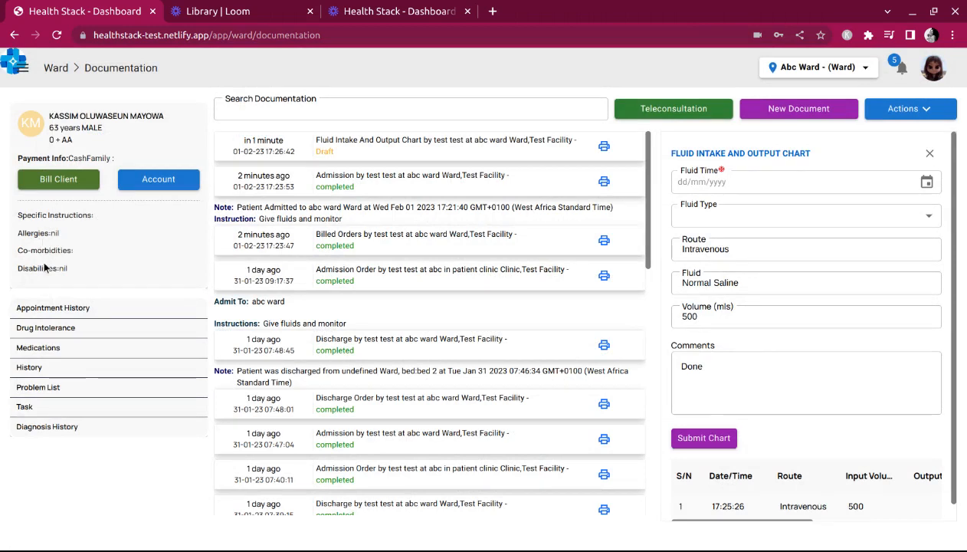
View the patient's appointment history and close it.
left_click(63, 306)
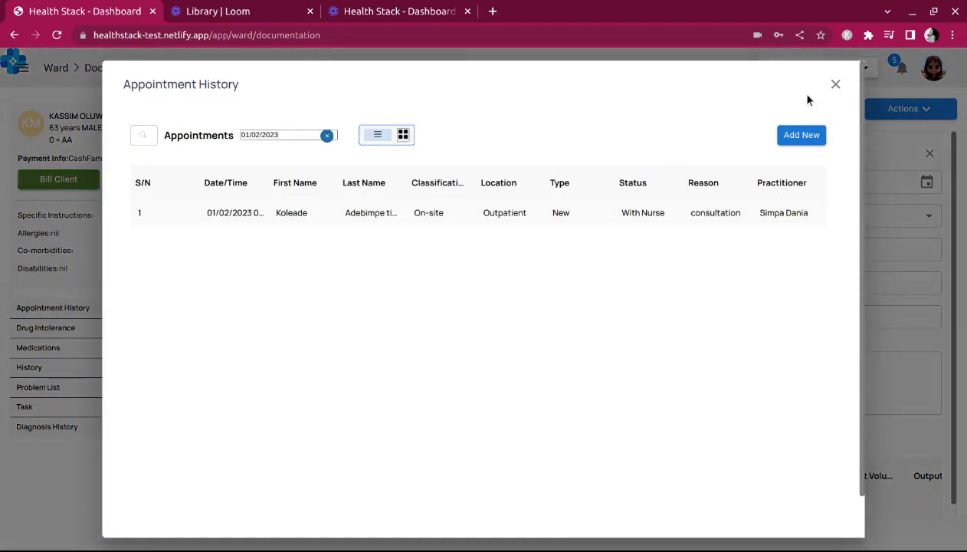
left_click(835, 84)
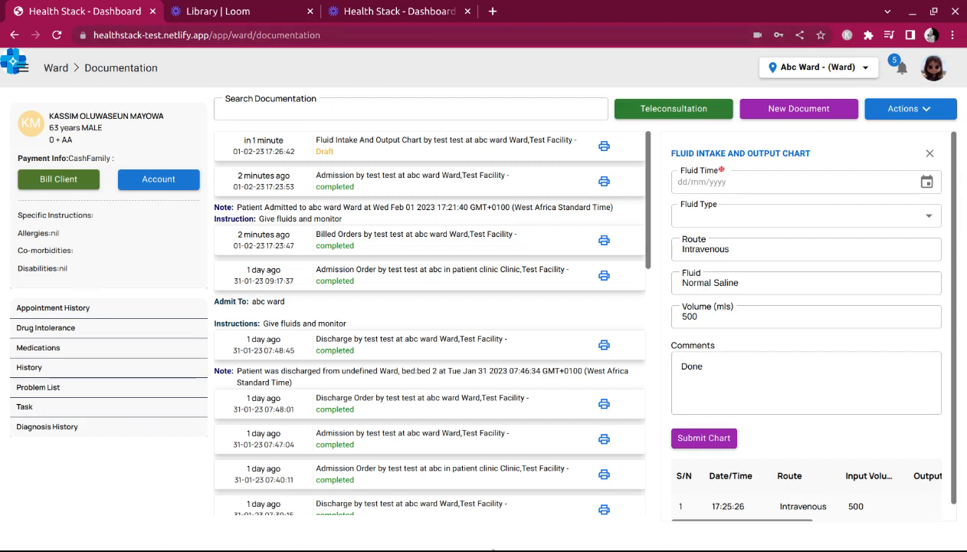
Start setting the next appointment from the End Encounter options and select the current patient as the client.
left_click(893, 108)
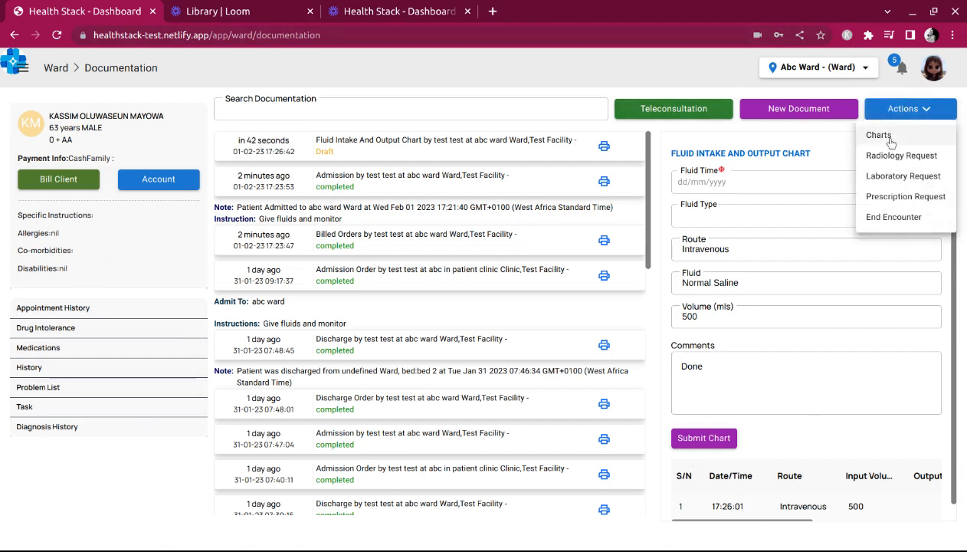
left_click(872, 216)
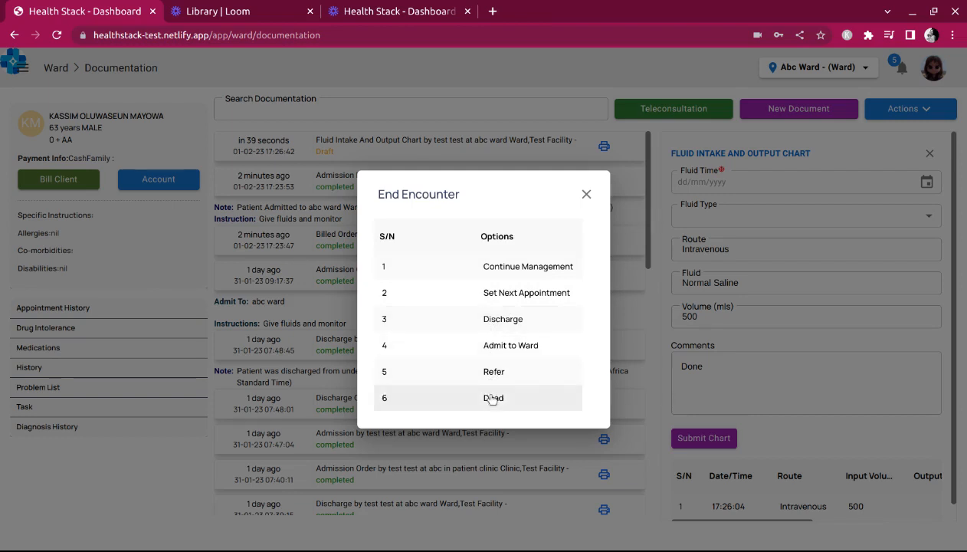
left_click(545, 301)
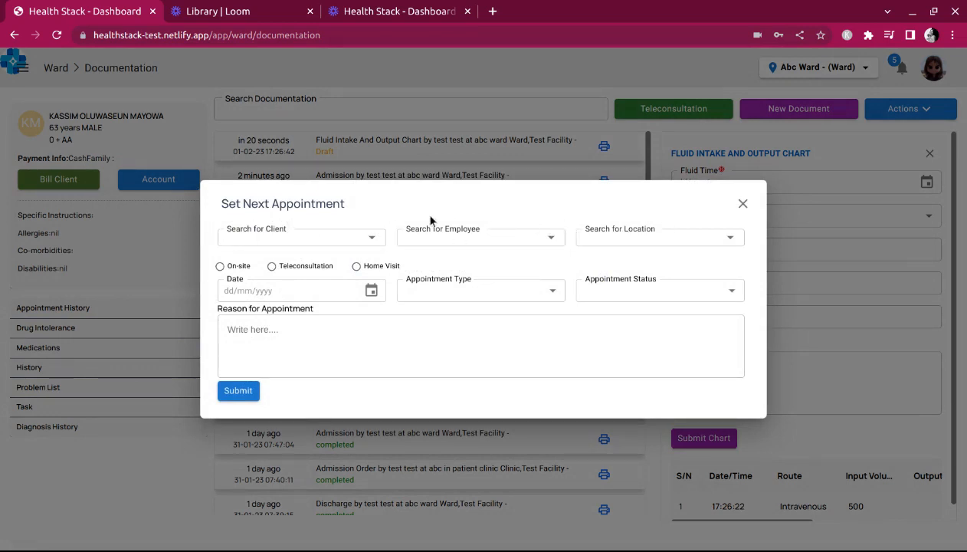
left_click(300, 237)
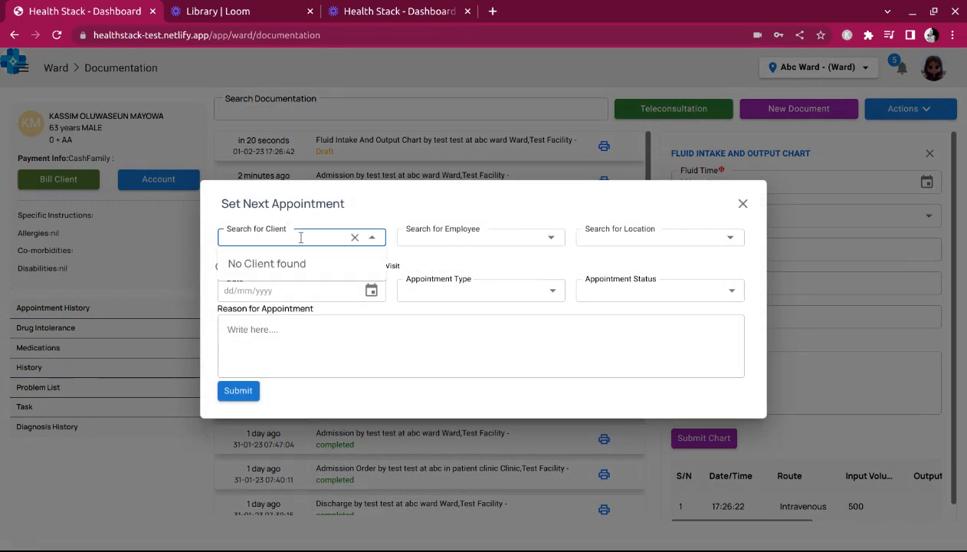
type("kass")
key("BackSpace")
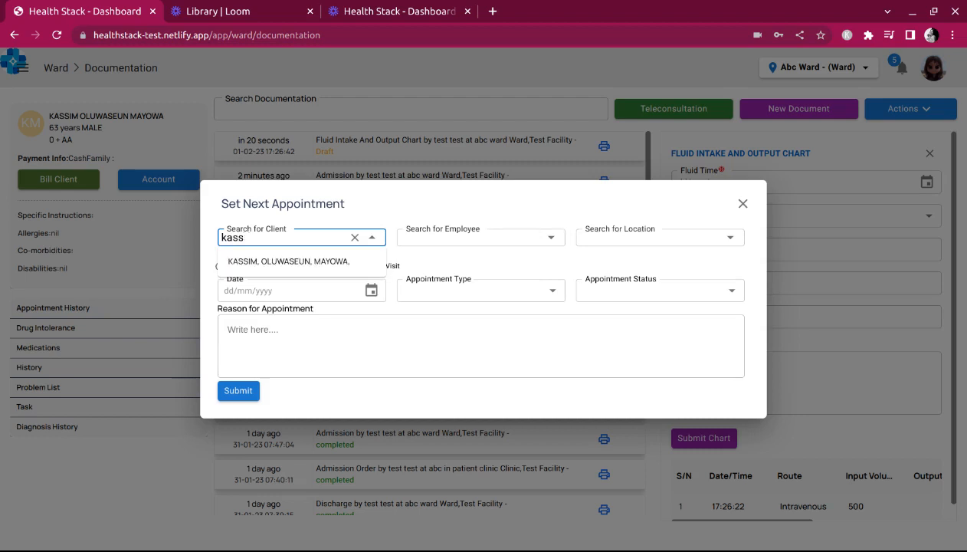
left_click(298, 262)
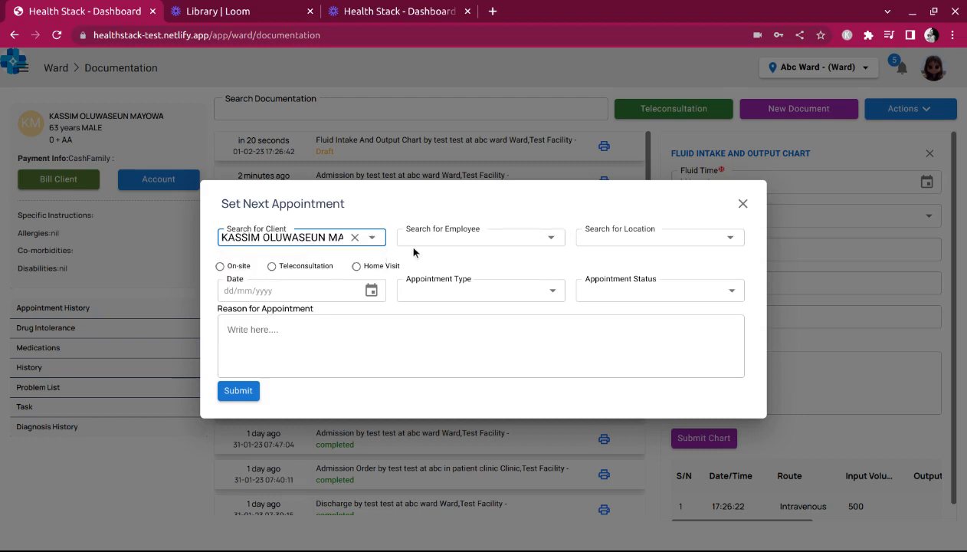
Assign the Clinical department doctor as the appointment's employee and abc out patient clinic as its location.
left_click(420, 235)
type("sim")
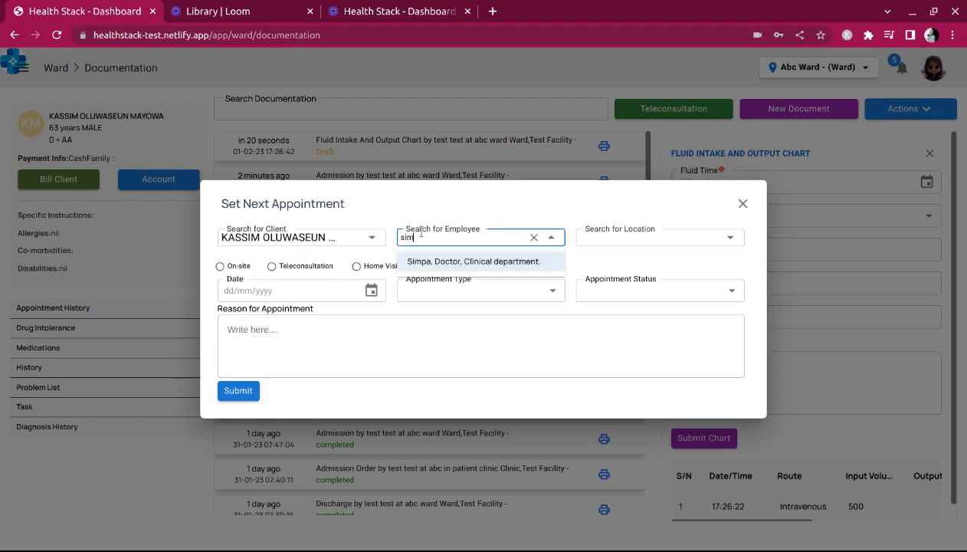
left_click(421, 262)
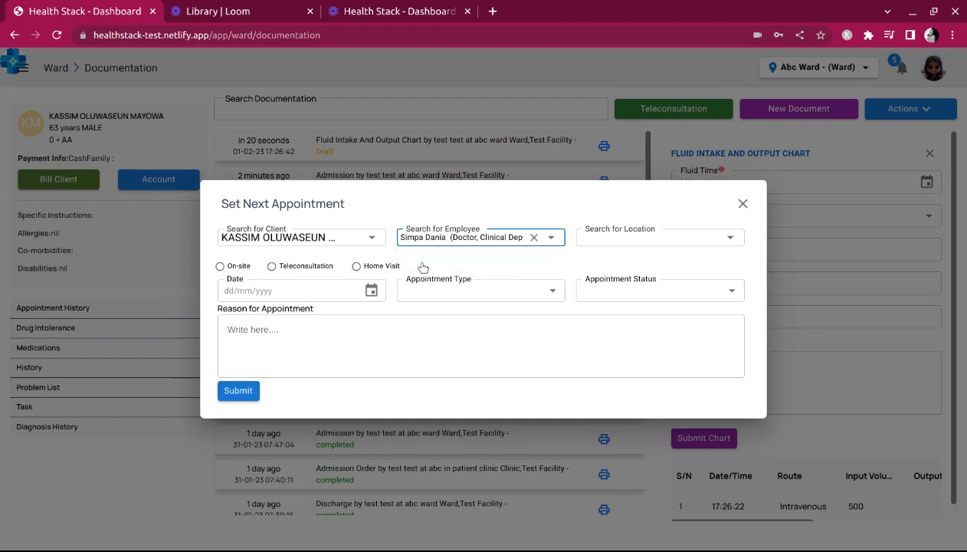
left_click(601, 234)
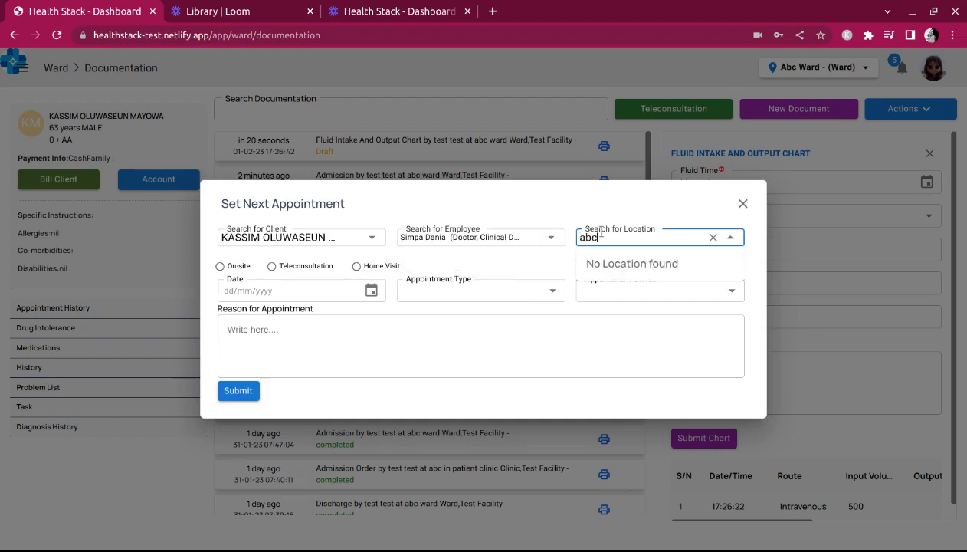
left_click(617, 280)
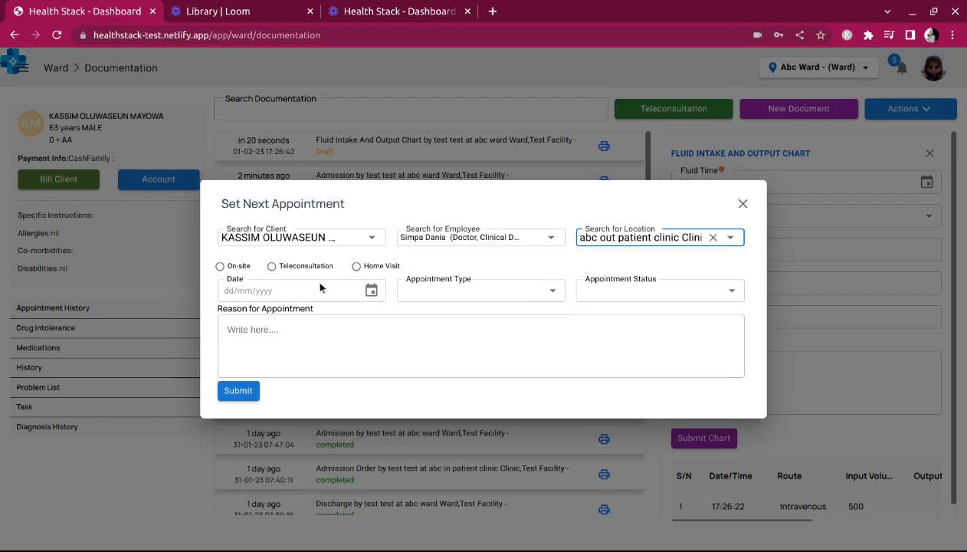
Make the appointment On-site on 01/02/2023 with the appointment type Followup.
left_click(220, 266)
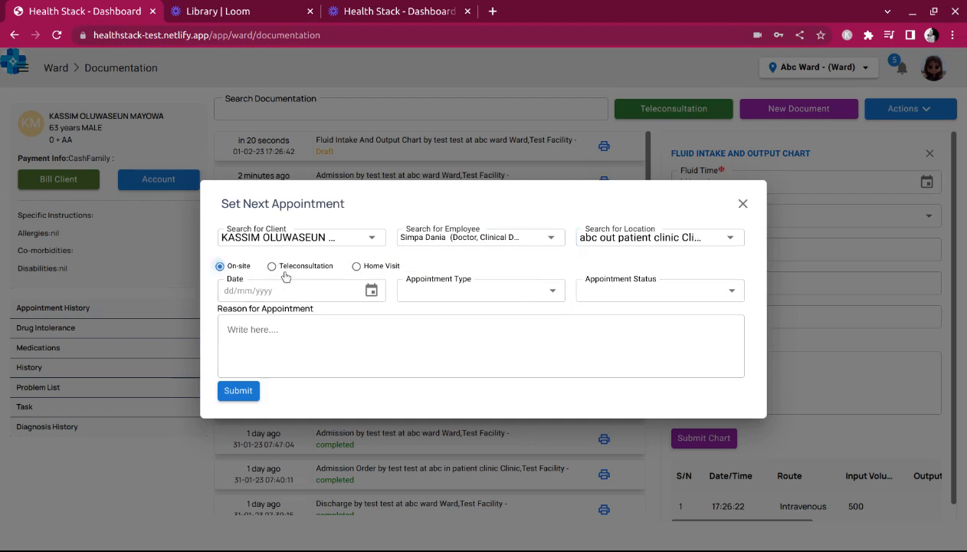
left_click(371, 291)
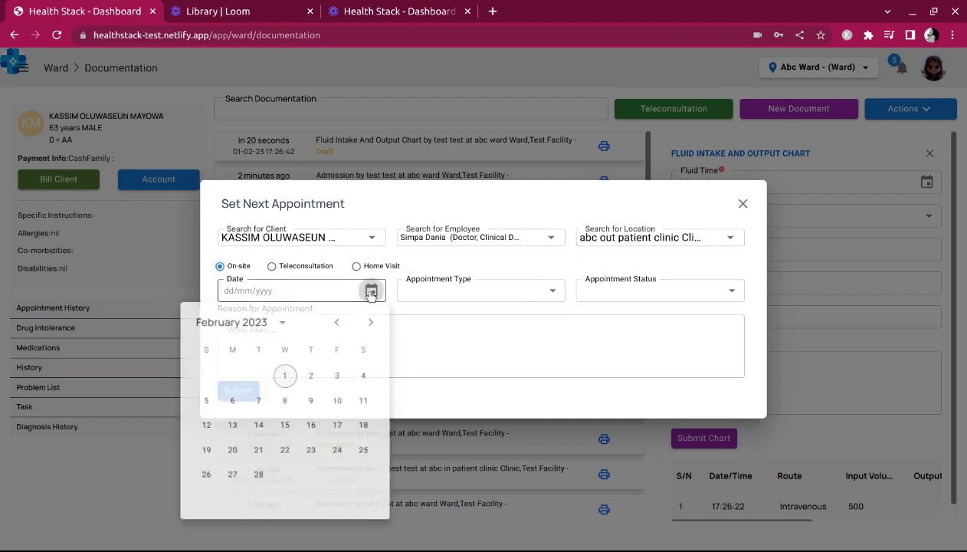
left_click(285, 376)
left_click(496, 297)
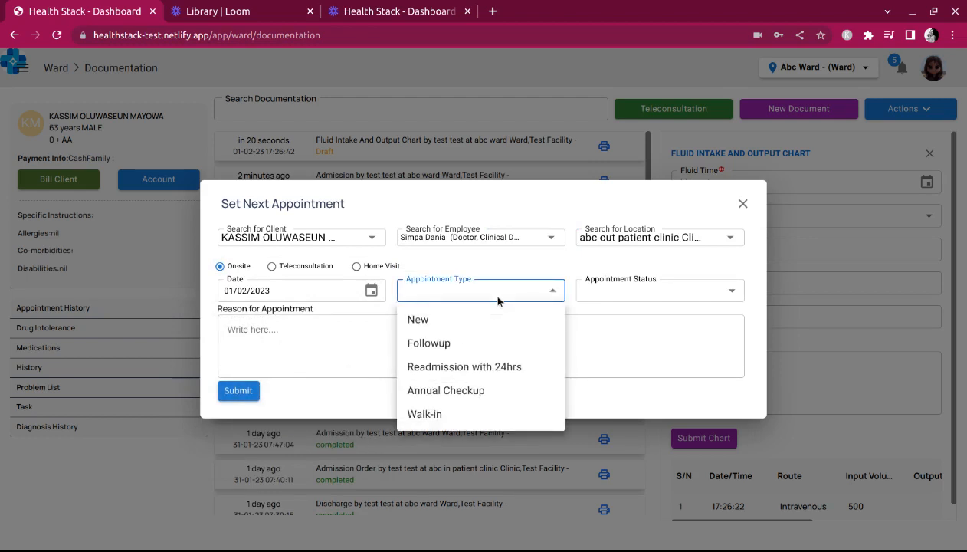
left_click(452, 343)
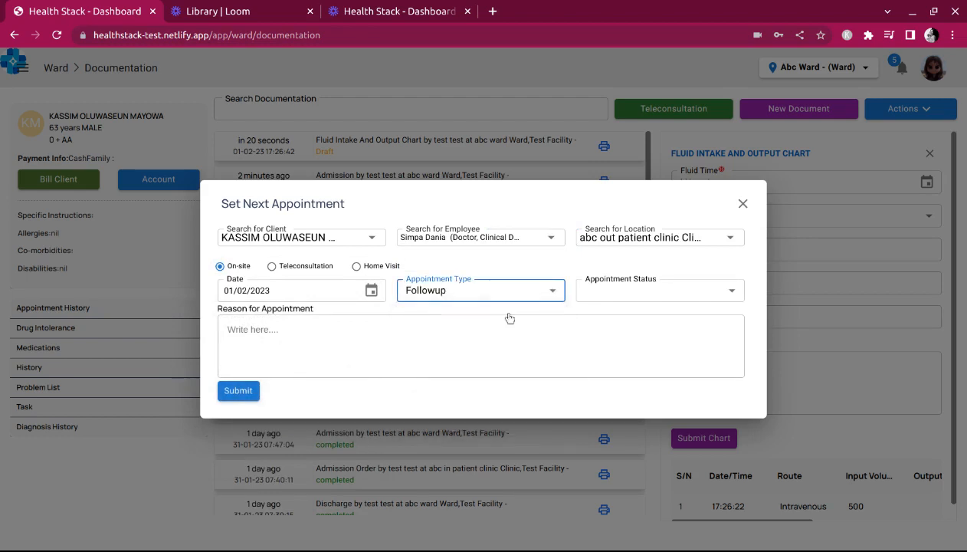
Set the appointment status to Scheduled, enter the reason "Follow-up" and submit the appointment.
left_click(636, 290)
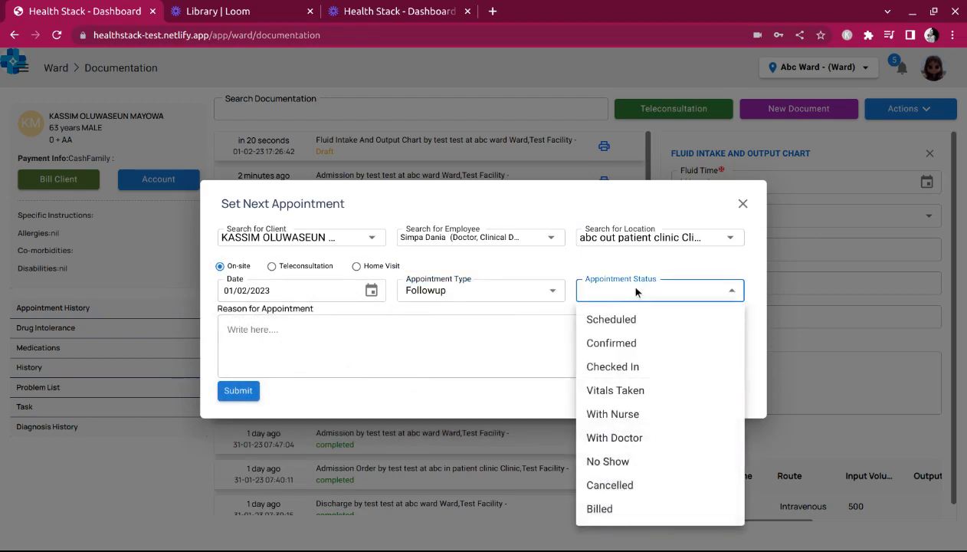
left_click(630, 319)
left_click(375, 347)
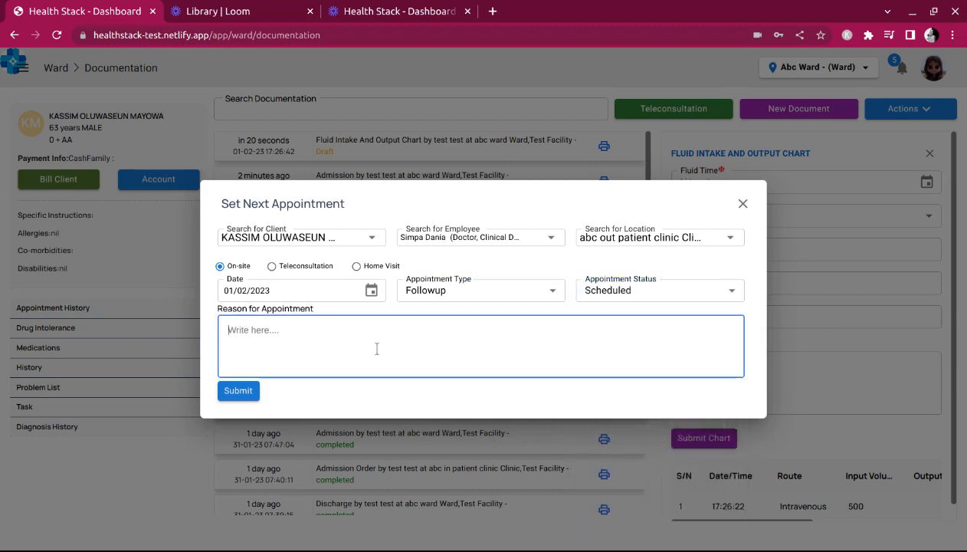
type("Follow-up")
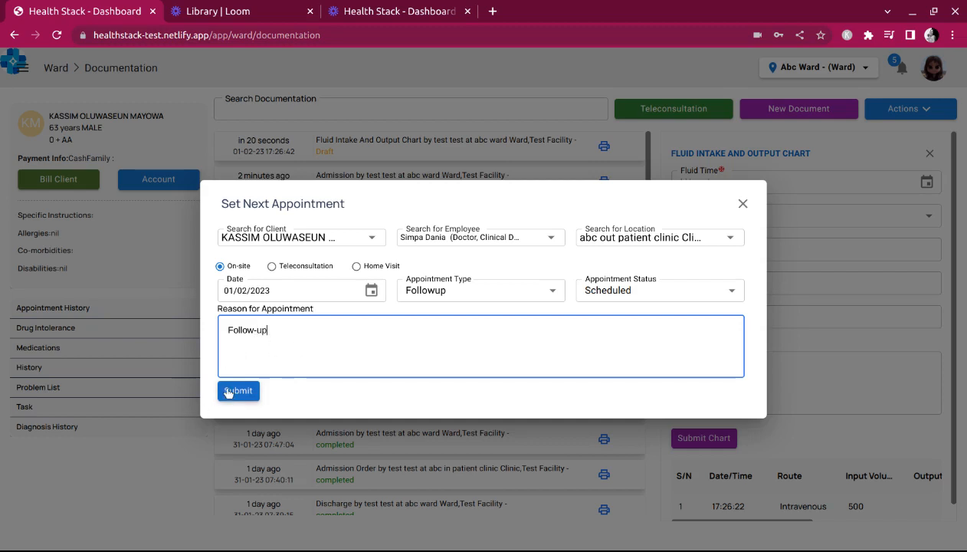
left_click(229, 393)
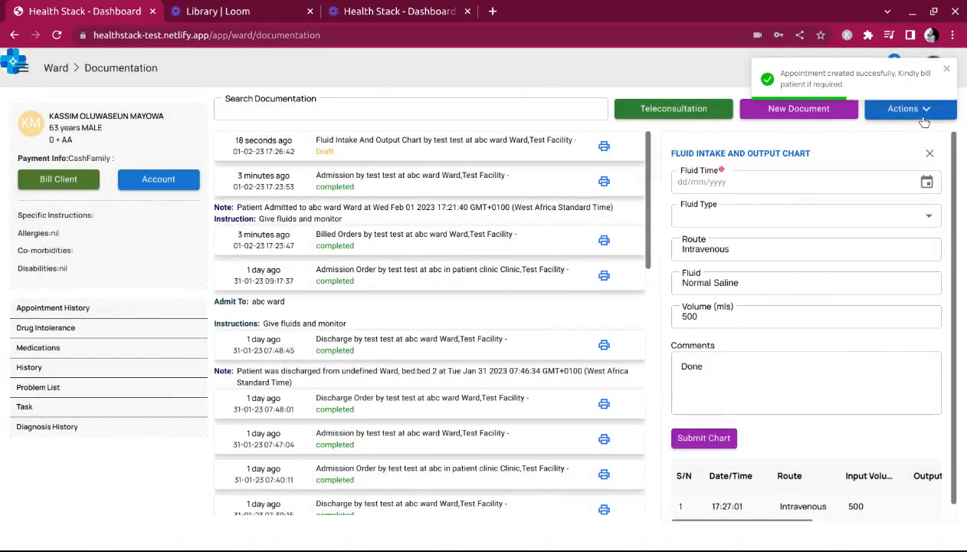
Open the discharge order form from the End Encounter options and dismiss the notification.
left_click(923, 116)
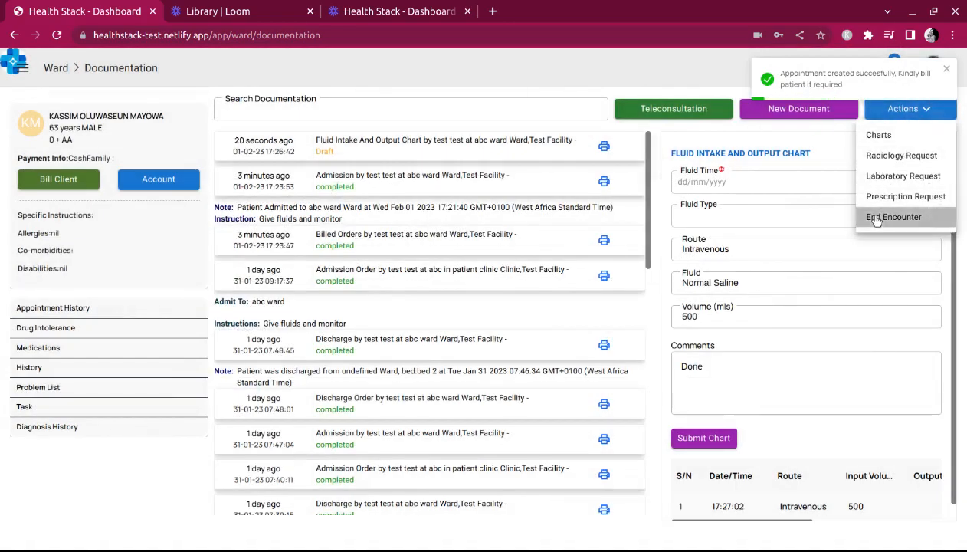
left_click(875, 217)
left_click(510, 321)
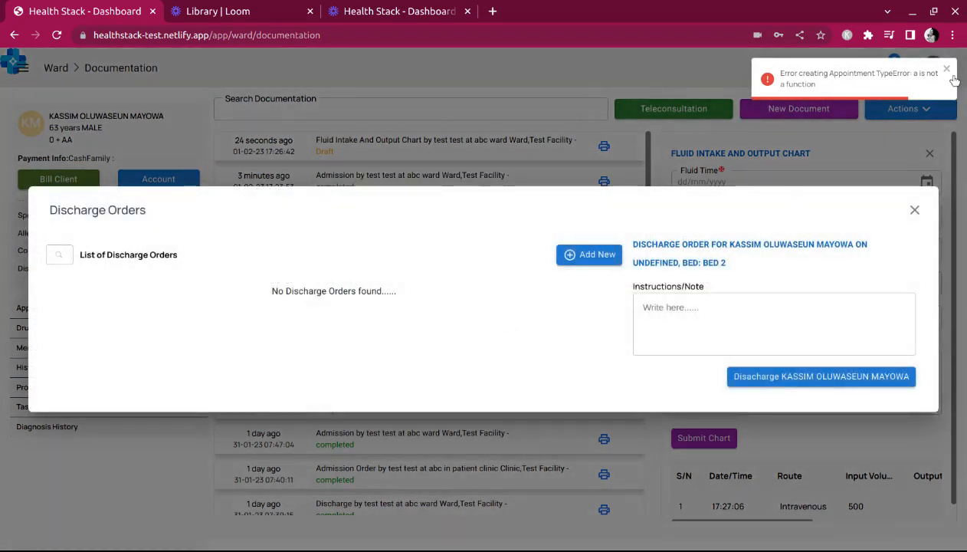
left_click(937, 69)
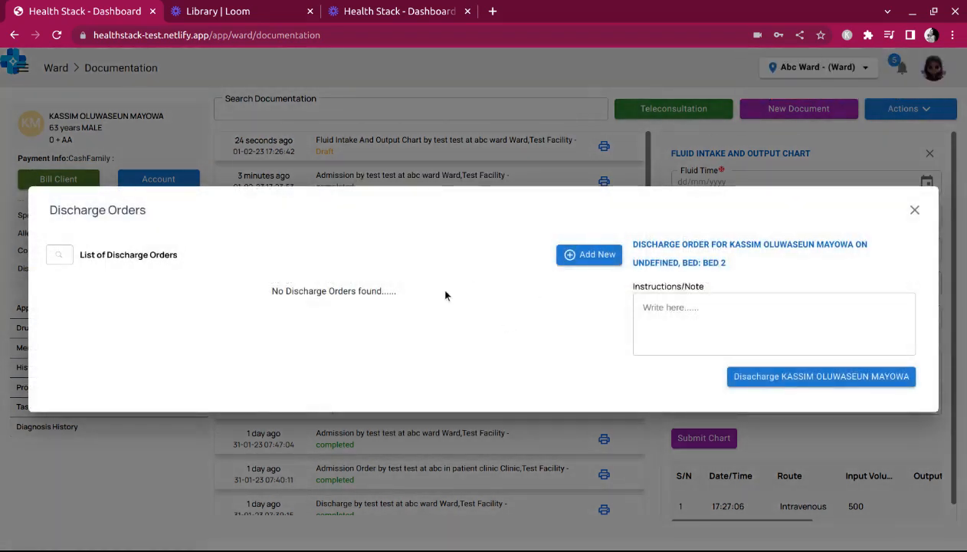
Send the discharge order with a note that the patient is stable, and view its entry in the documentation list.
left_click(719, 298)
type("Pa")
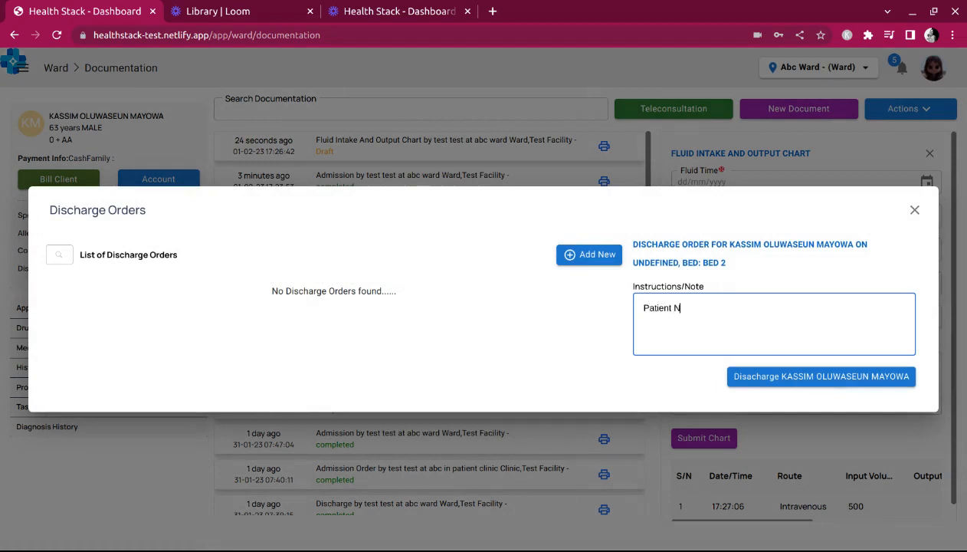
type("tient Stable")
left_click(751, 383)
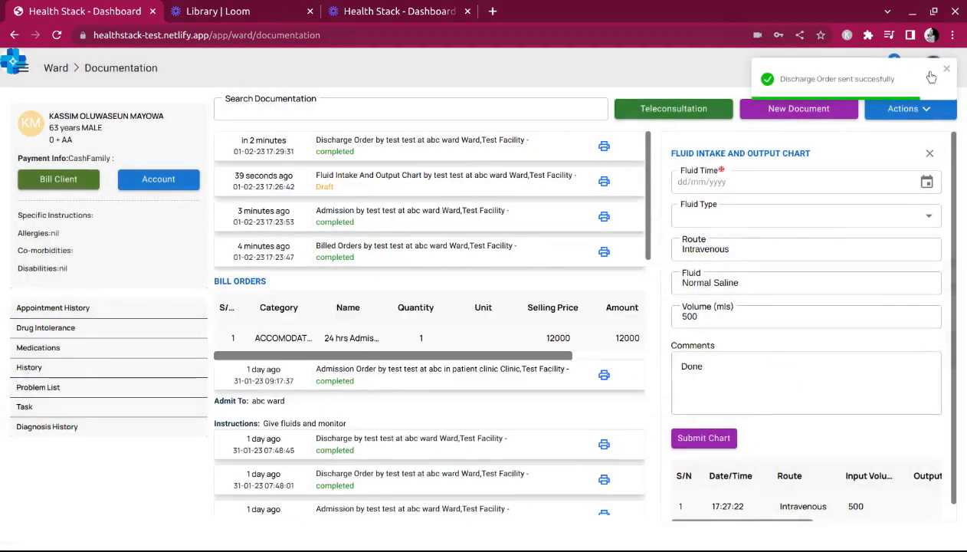
left_click(945, 70)
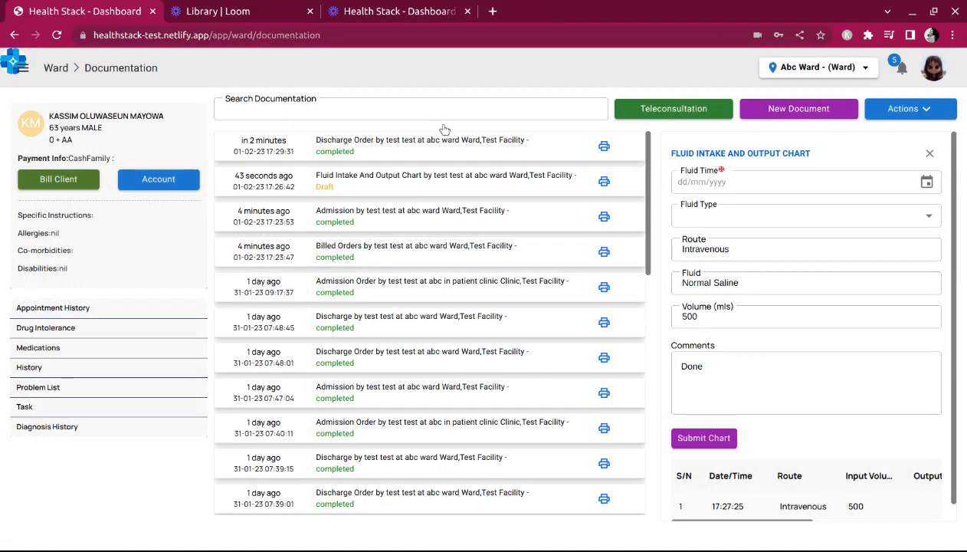
left_click(467, 134)
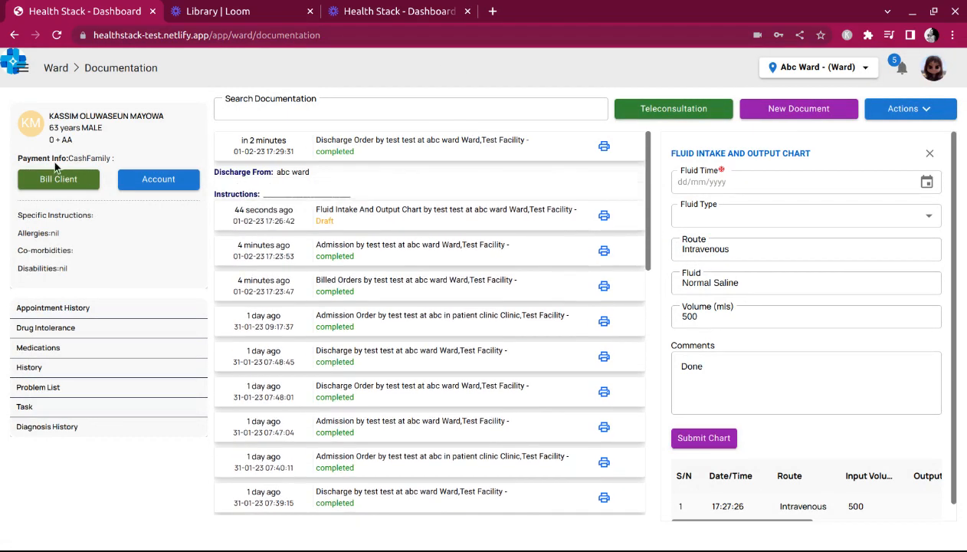
Open the Ward module's discharge page.
left_click(18, 67)
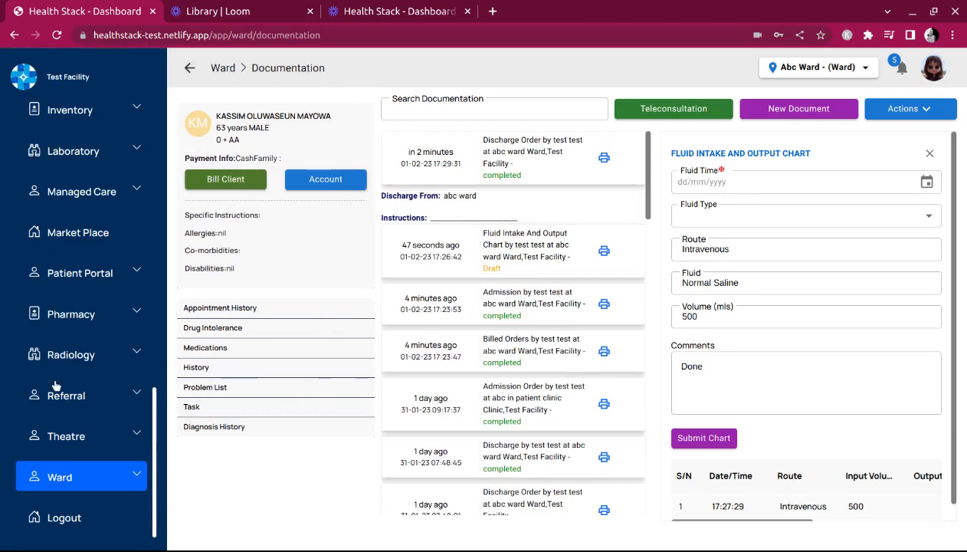
left_click(135, 476)
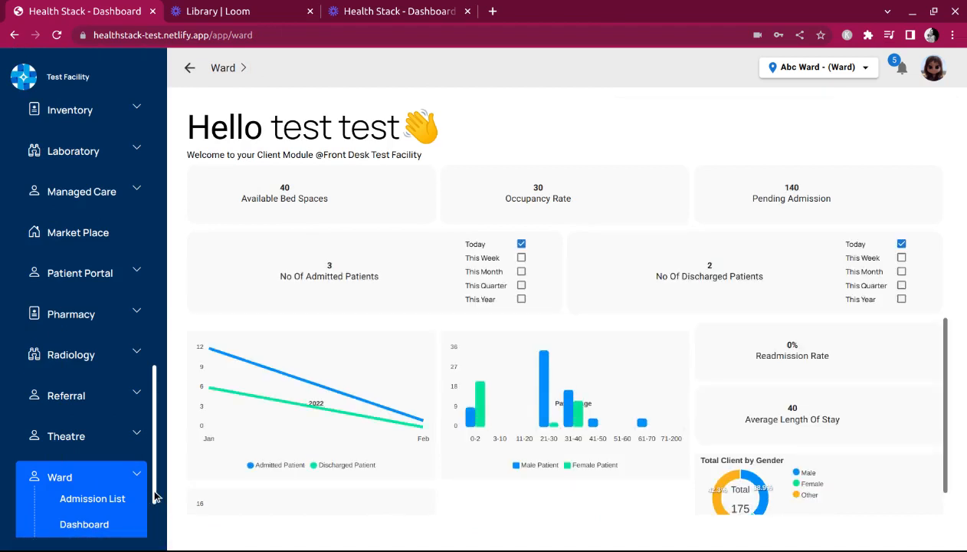
scroll(153, 497, "down", 3)
left_click(107, 454)
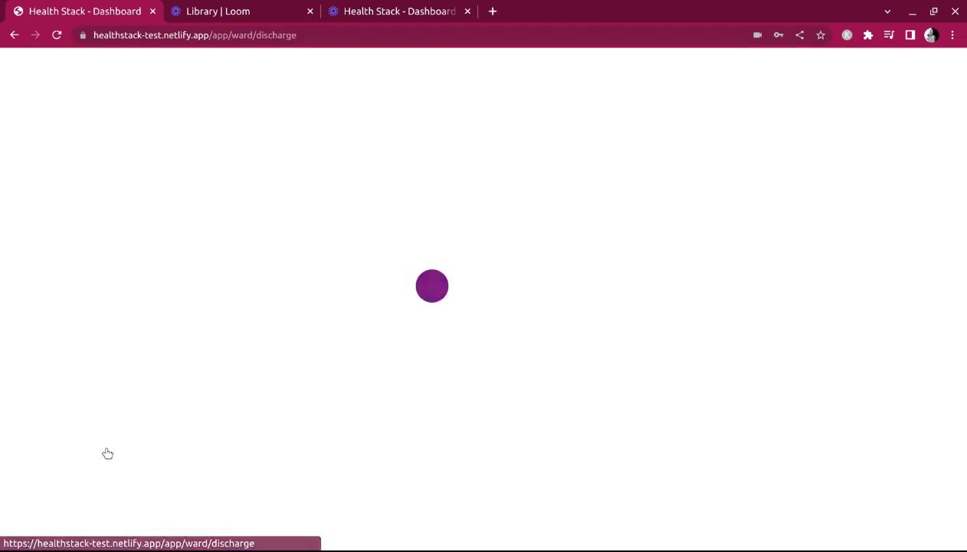